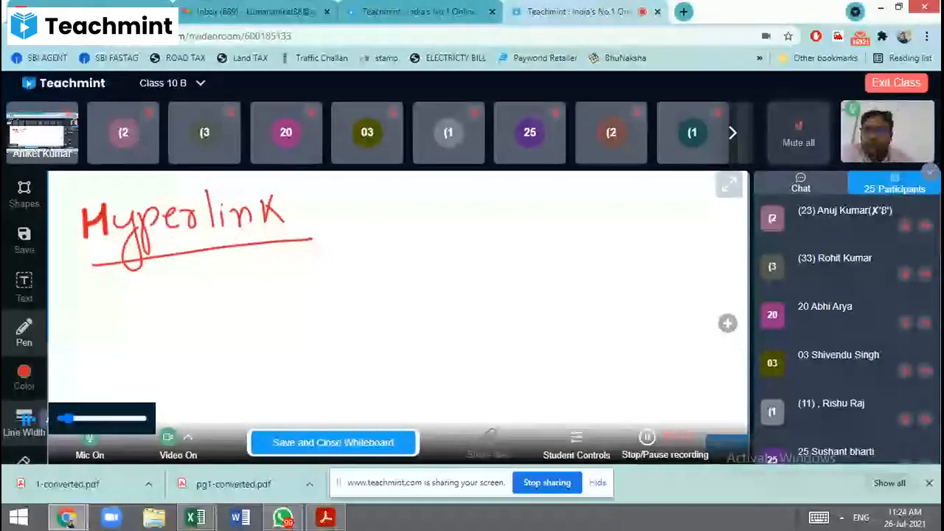
- Draw a box below the Hyperlink heading on the whiteboard and label it A underneath
mouse_move(116, 286)
left_mouse_down()
mouse_move(111, 328)
mouse_move(157, 282)
mouse_move(224, 324)
mouse_move(102, 343)
left_mouse_up()
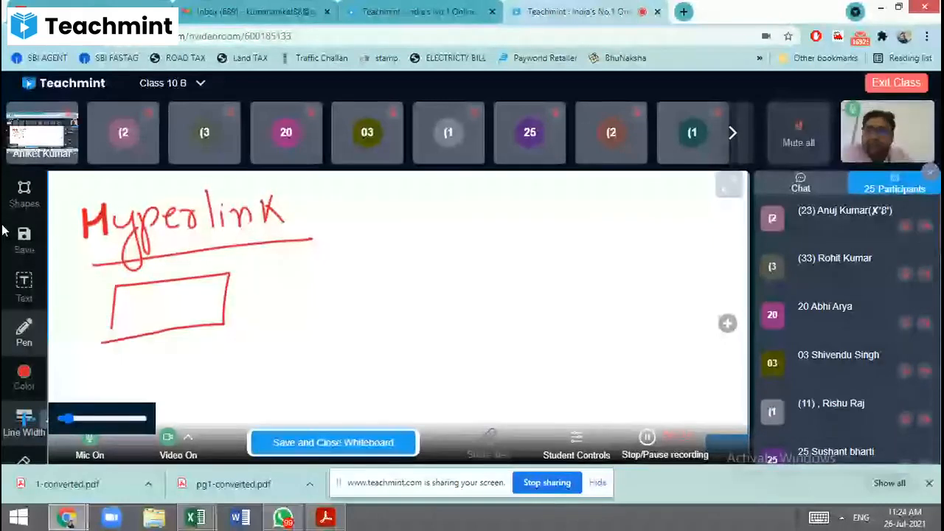
left_click_drag(101, 343, 103, 327)
left_click_drag(130, 367, 146, 364)
left_click_drag(129, 359, 144, 355)
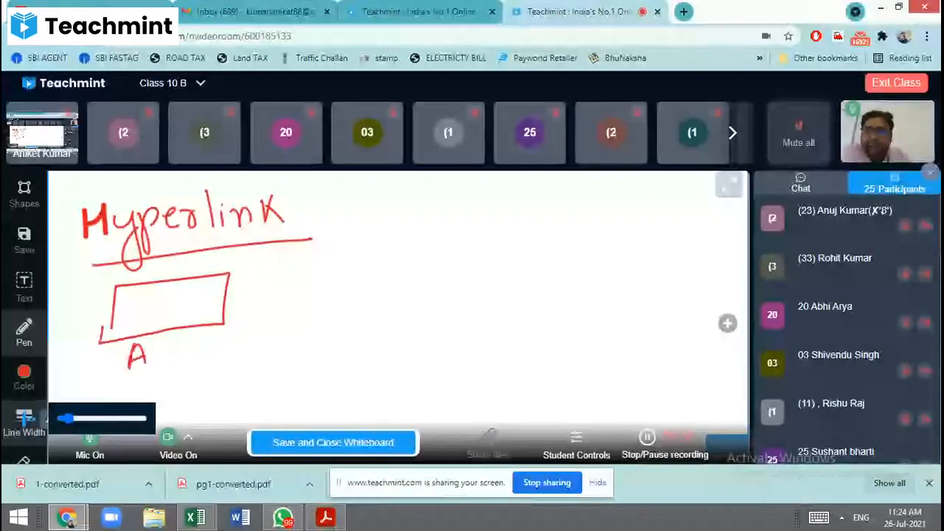
- Draw a second box marked B with an arrow pointing into it, and write Address above it
left_click_drag(465, 246, 464, 309)
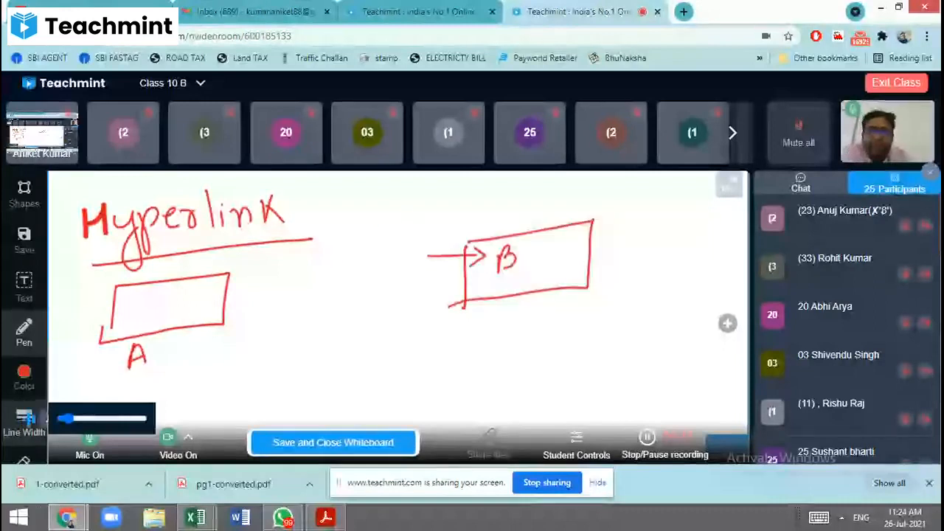
left_click_drag(391, 216, 380, 254)
left_click_drag(391, 216, 401, 248)
left_click_drag(382, 240, 419, 240)
left_click_drag(429, 220, 437, 233)
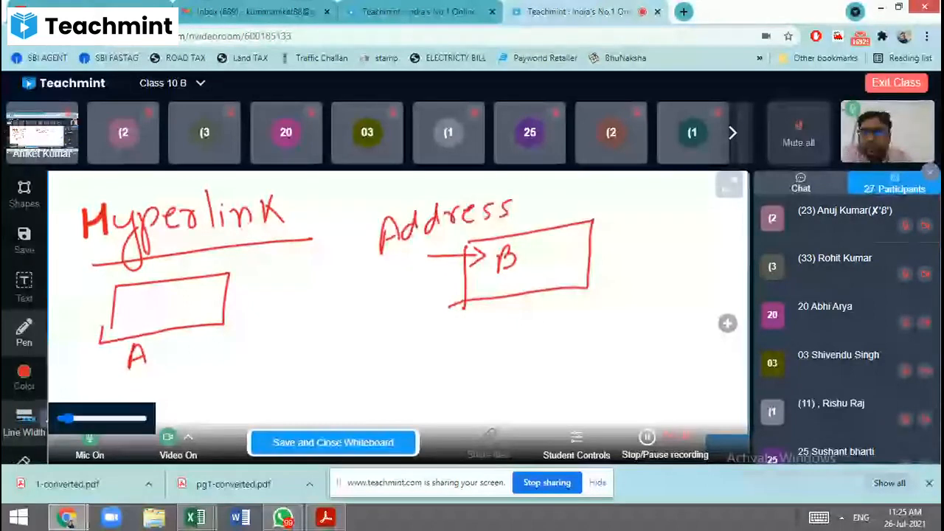
- Draw a small inner box inside box A and link it to box B with a curved arrow
left_click_drag(127, 314, 209, 292)
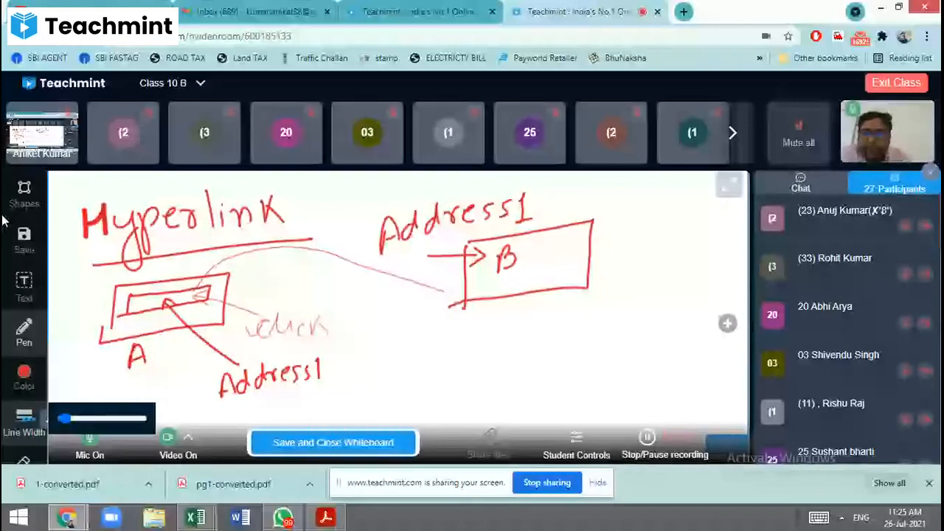
left_click_drag(435, 279, 420, 308)
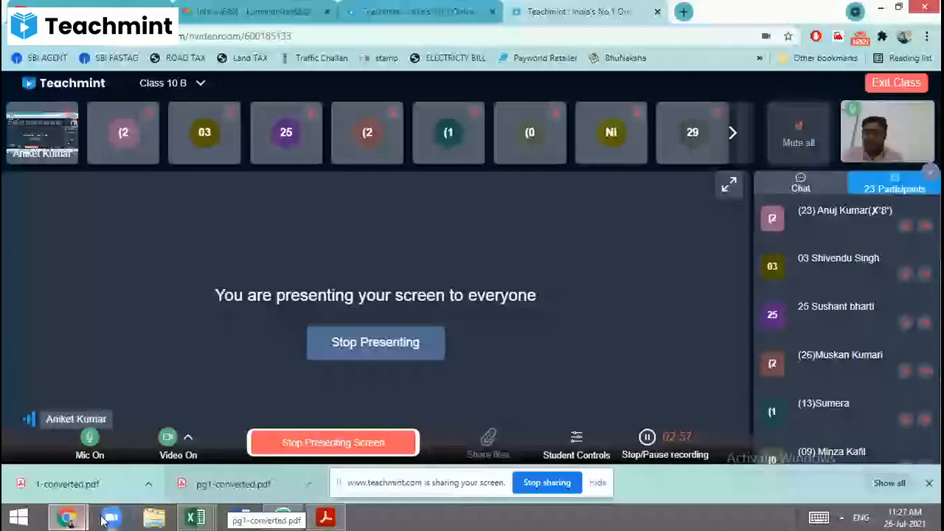
- Launch OpenOffice 4.1.10 from the desktop and switch to its start window
left_click(68, 518)
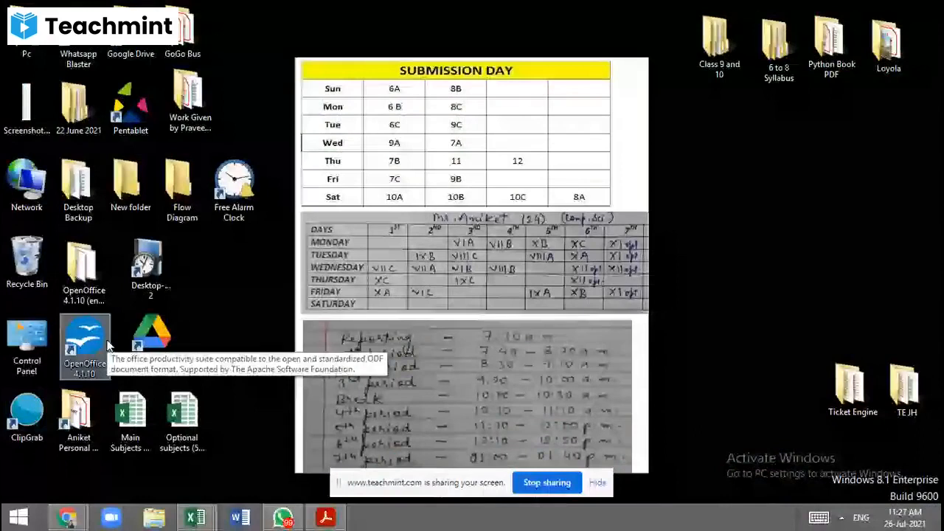
key("alt+Tab")
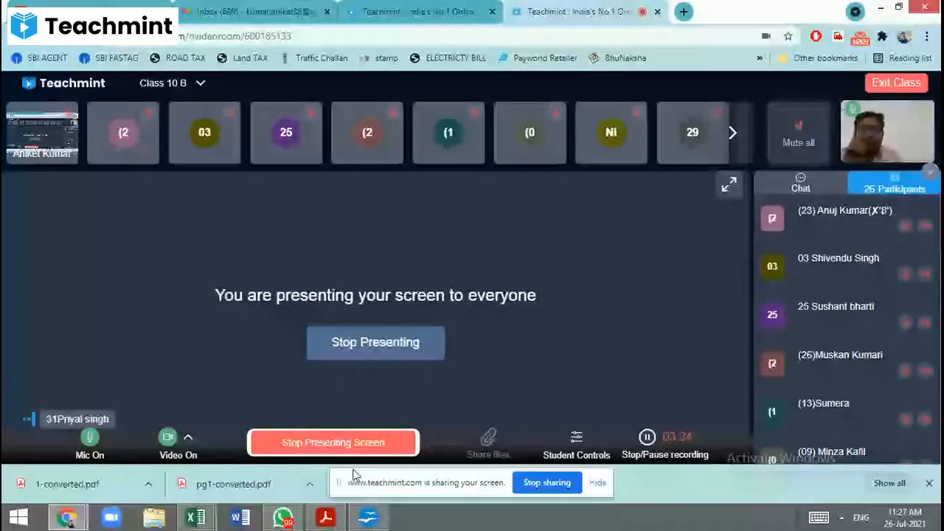
mouse_move(365, 524)
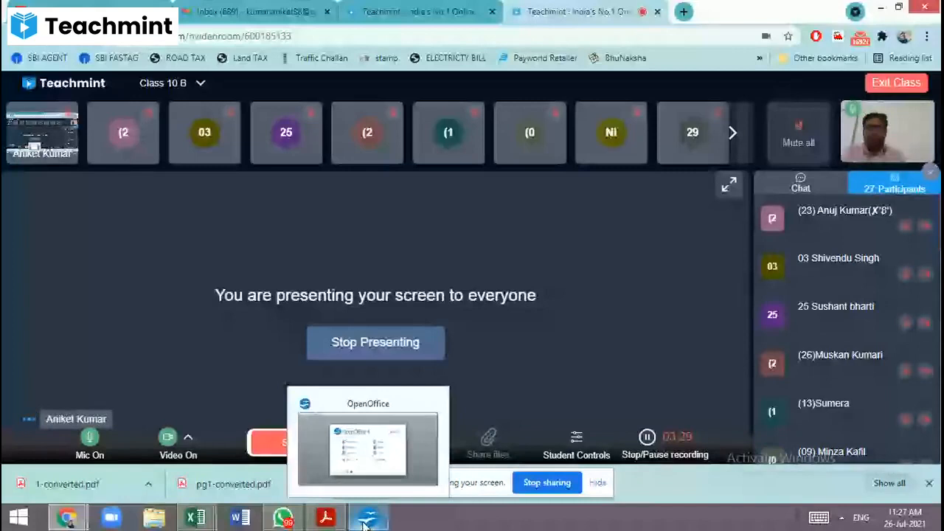
left_click(365, 521)
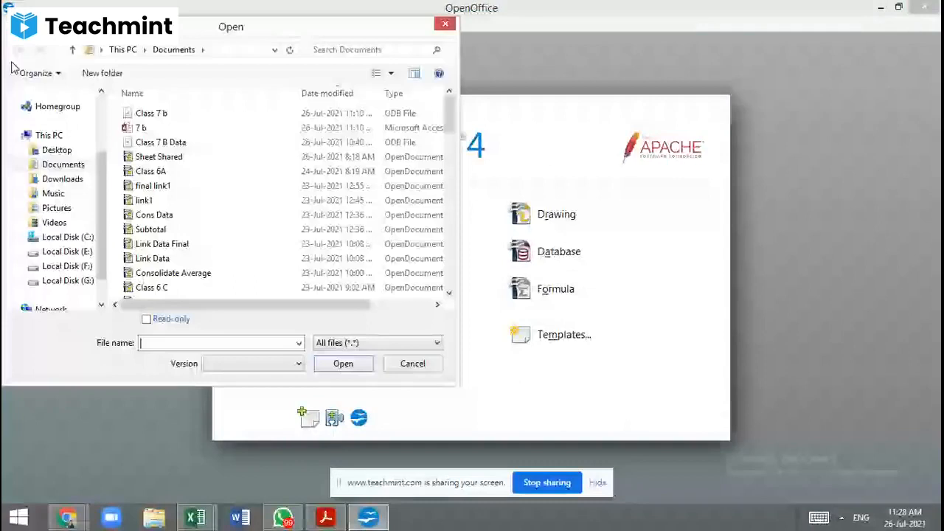
scroll(452, 132, "down", 2)
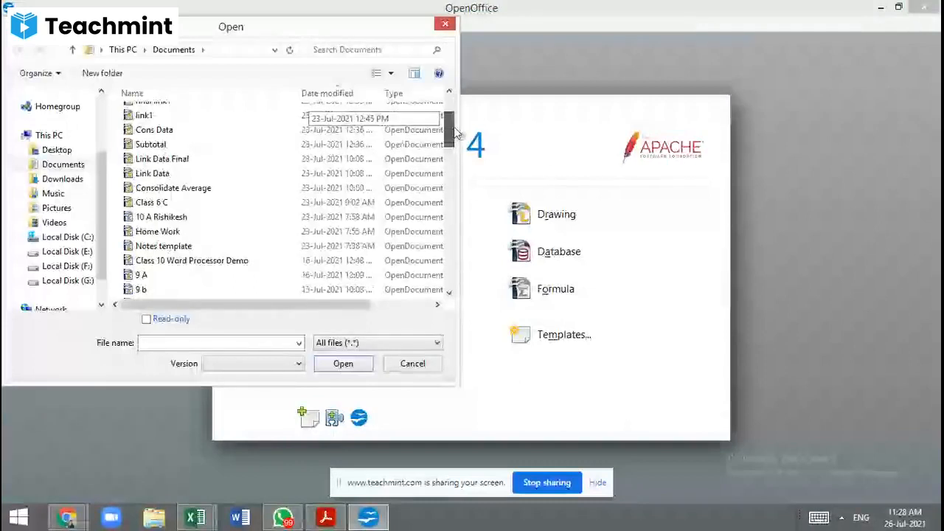
left_click_drag(454, 129, 454, 137)
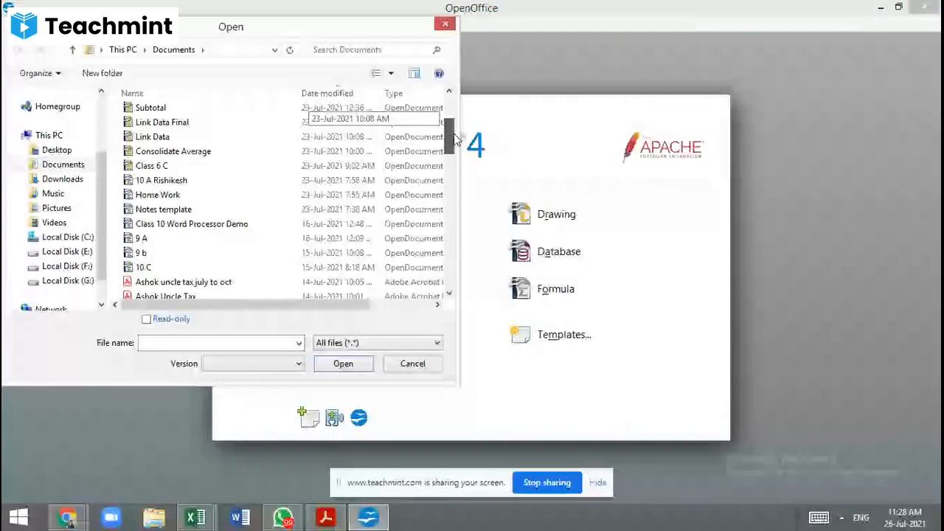
left_click_drag(455, 141, 447, 124)
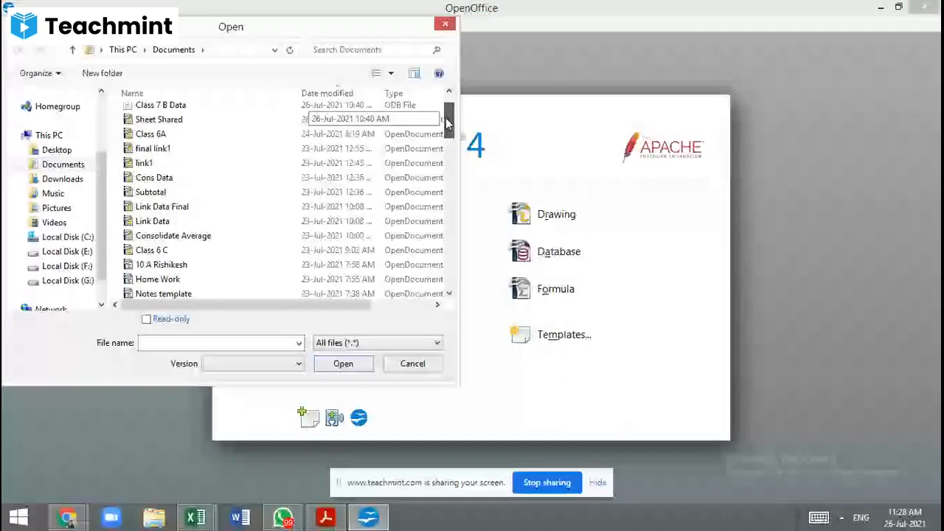
left_click_drag(447, 124, 446, 114)
left_click(385, 51)
type("10")
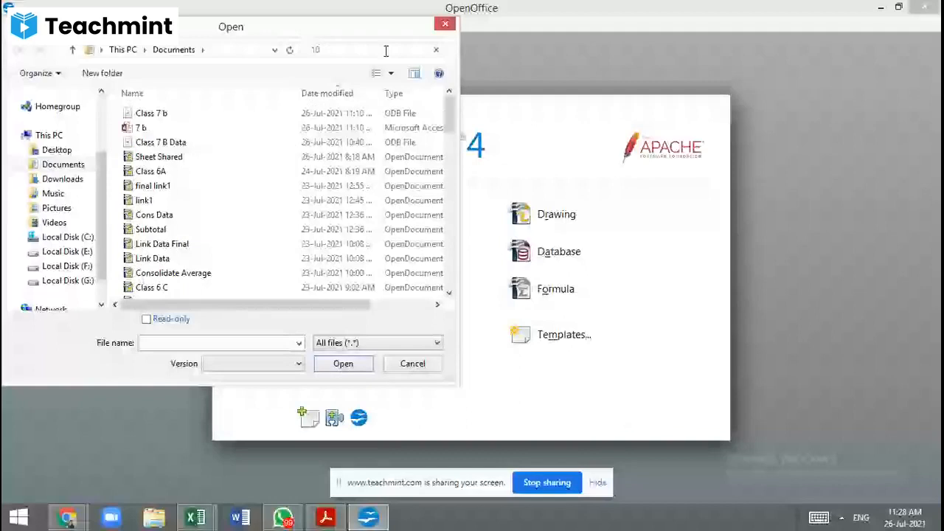
left_click(444, 24)
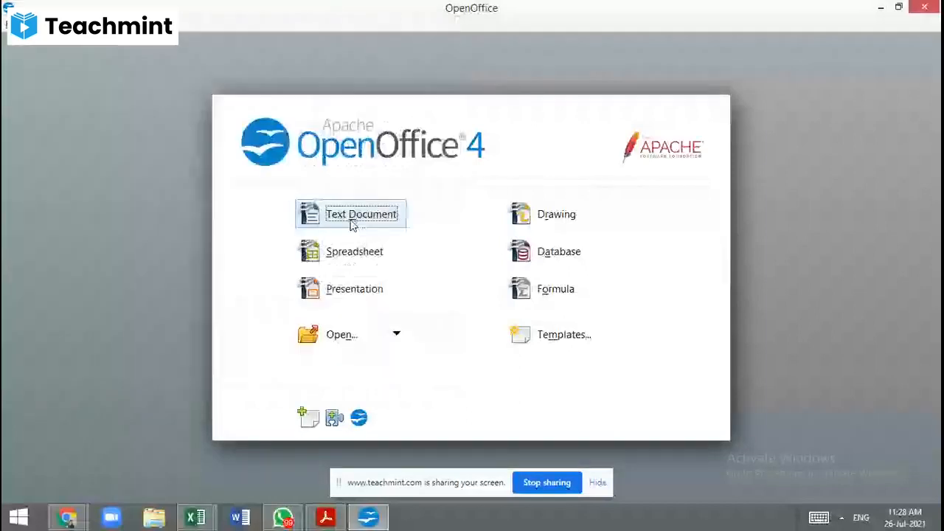
- Create a new spreadsheet and enter the headings "Name" in A2 and "Name of the school" in B2
left_click(361, 257)
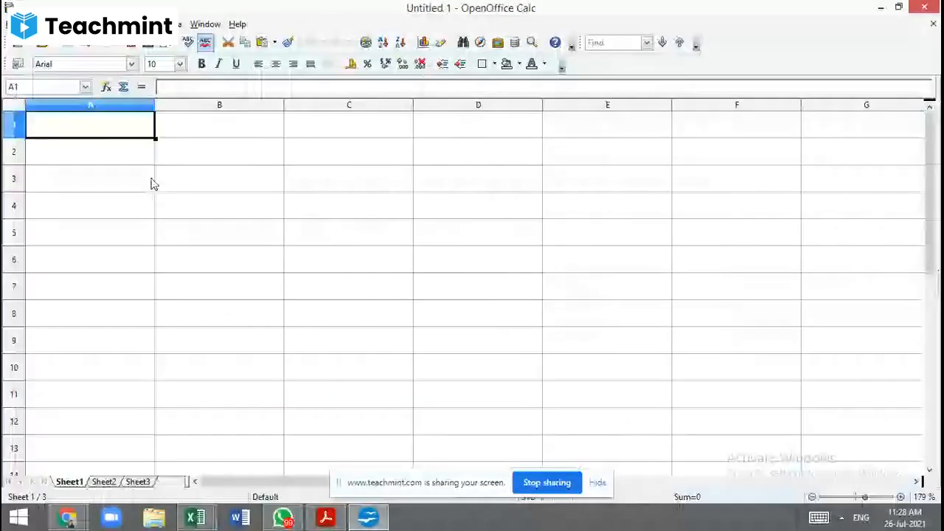
key("Down")
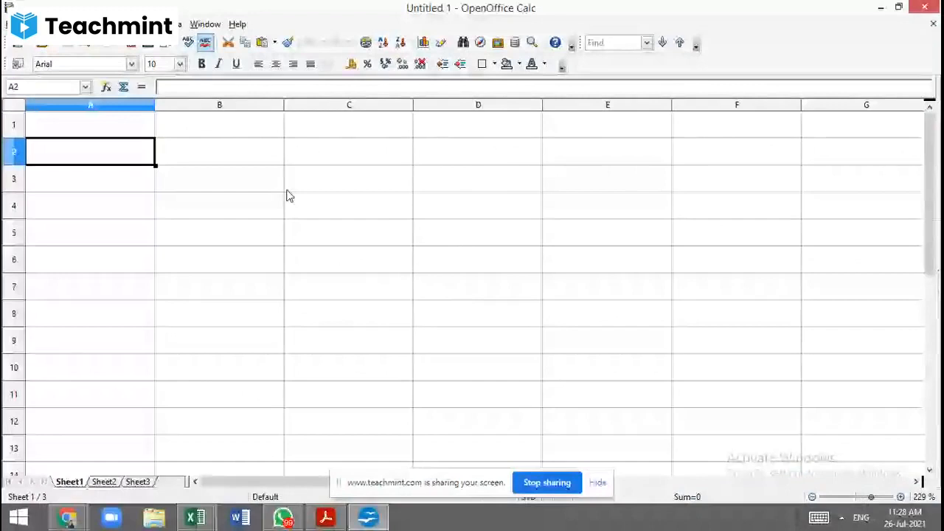
type("Name")
key("Tab")
type("Na")
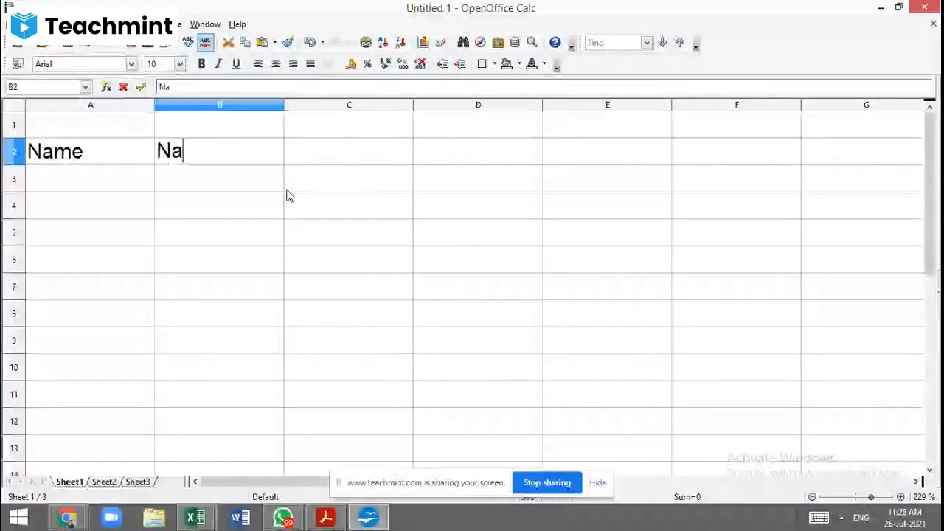
type("me of the ")
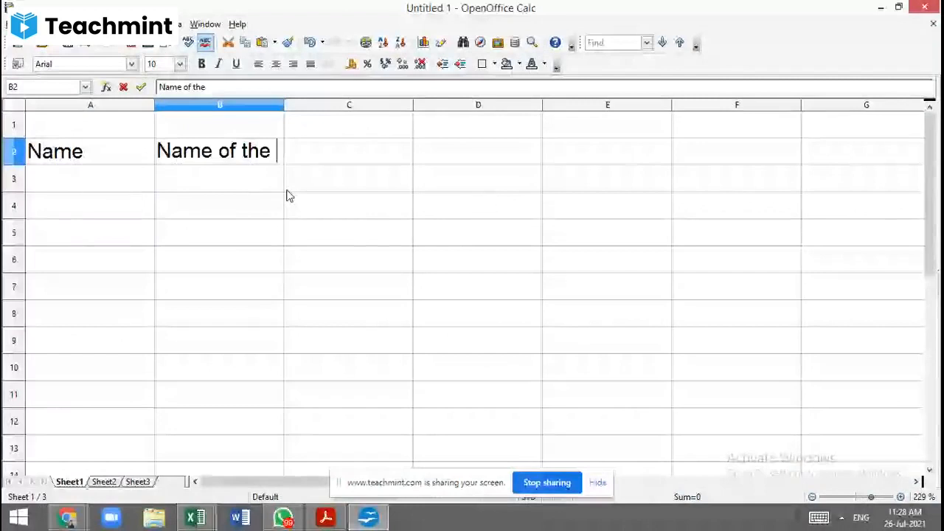
type("school")
key("Return")
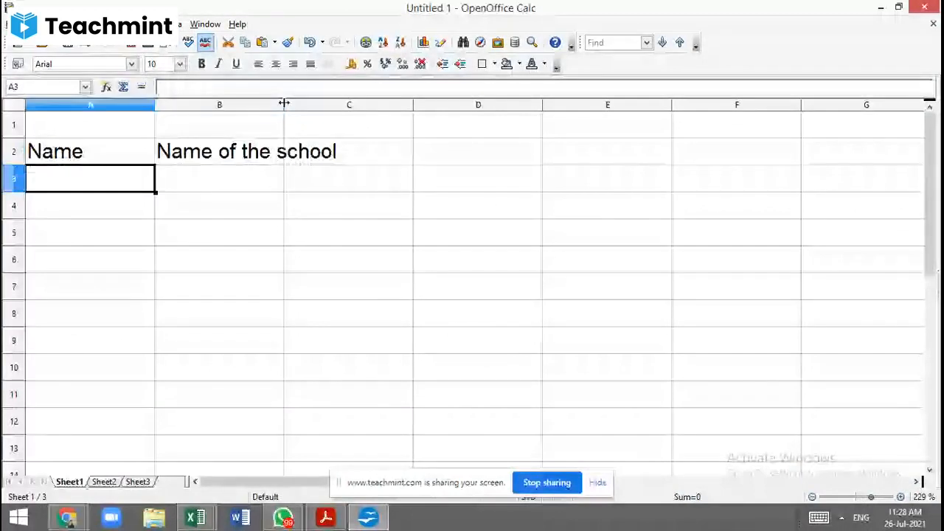
- Widen columns A and B to fit the headings and enter a person's first name in cell A3
left_click_drag(284, 103, 361, 108)
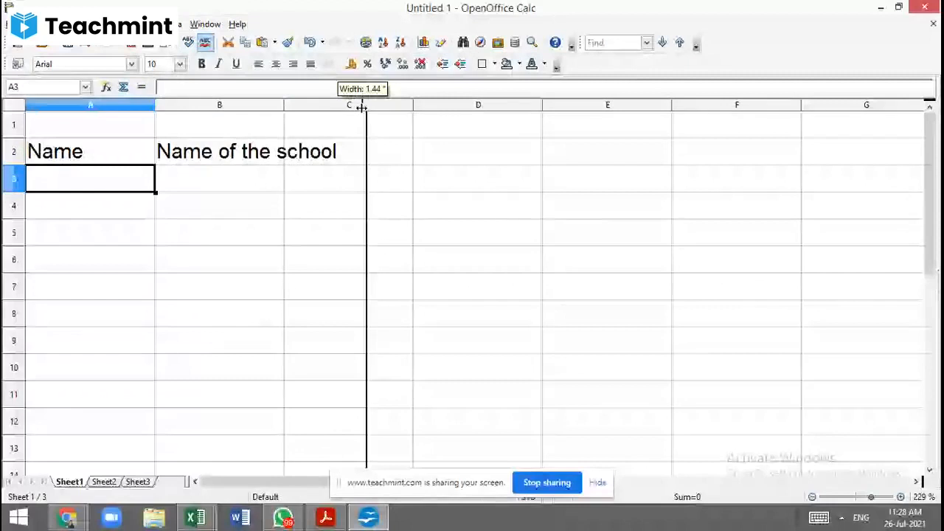
left_click_drag(361, 107, 396, 104)
left_click(90, 187)
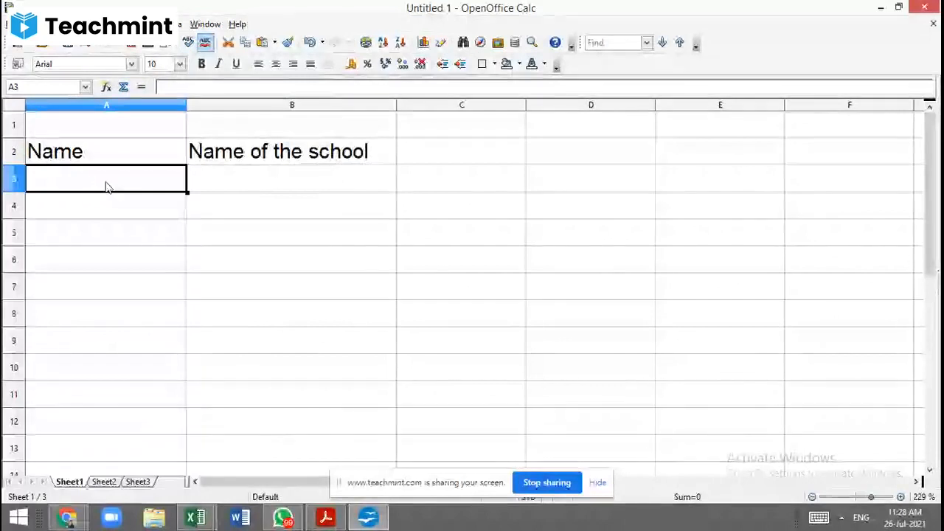
type("Aniket")
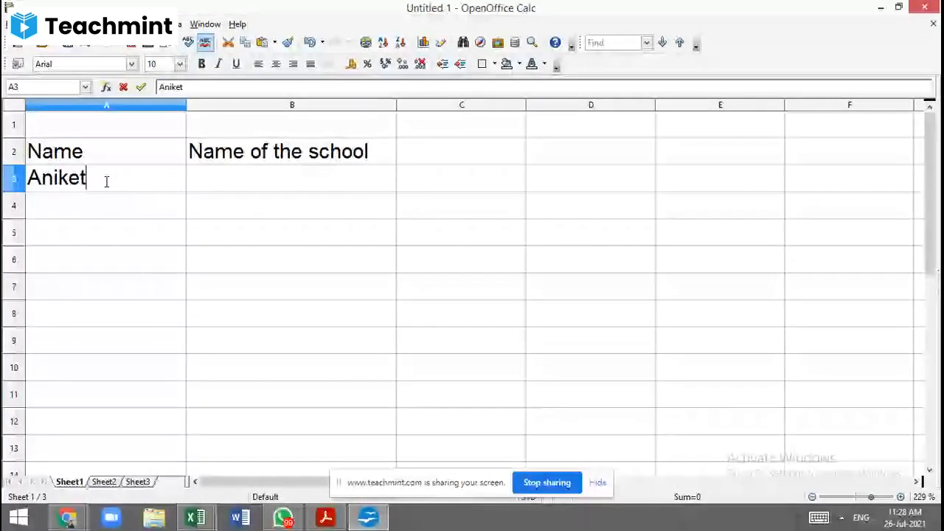
key("Tab")
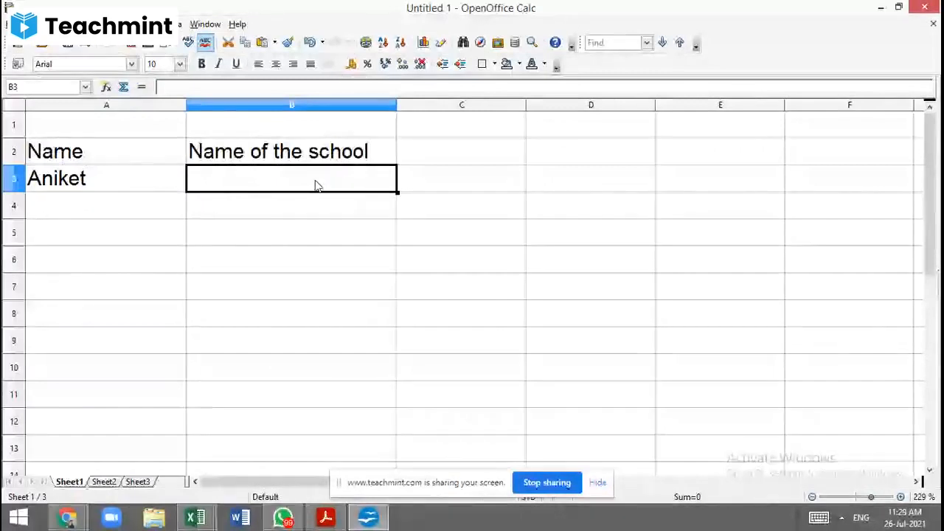
- Start inserting a hyperlink in cell B3 and choose the Internet link category with the Web type
left_click(148, 24)
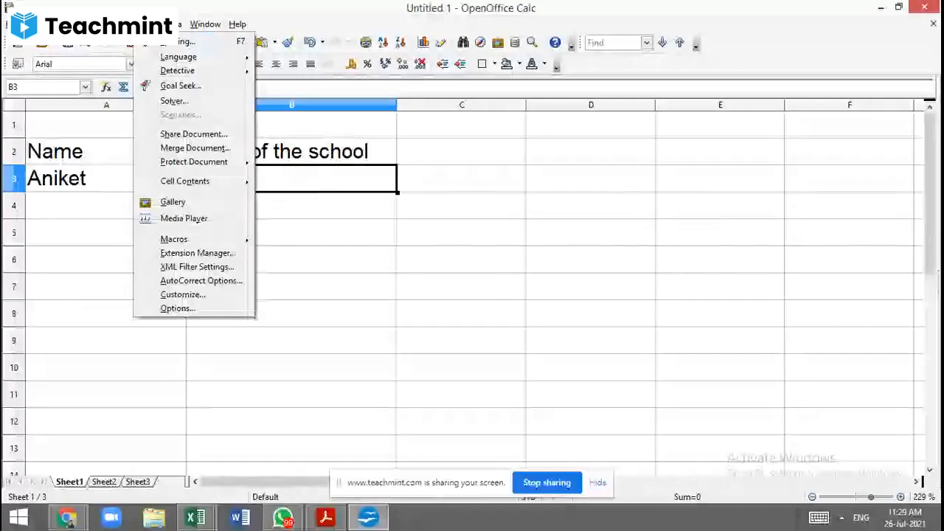
mouse_move(115, 23)
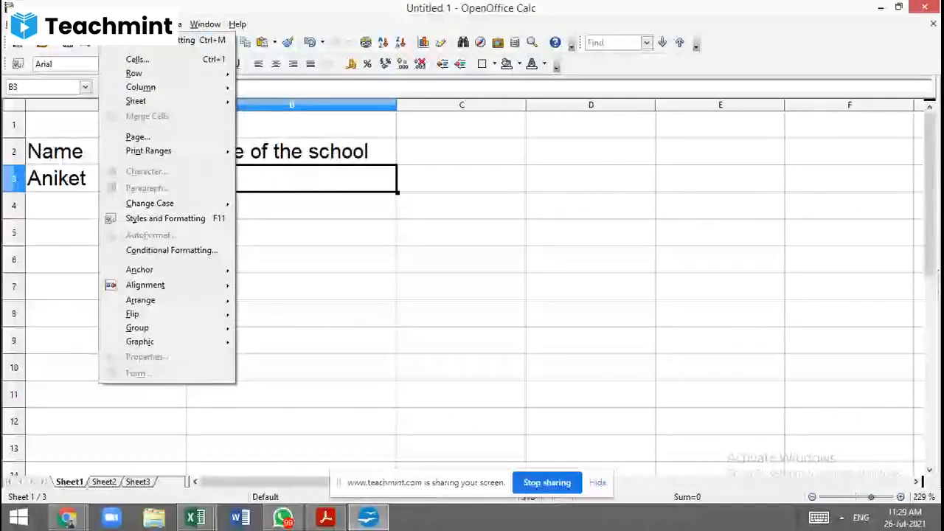
mouse_move(82, 23)
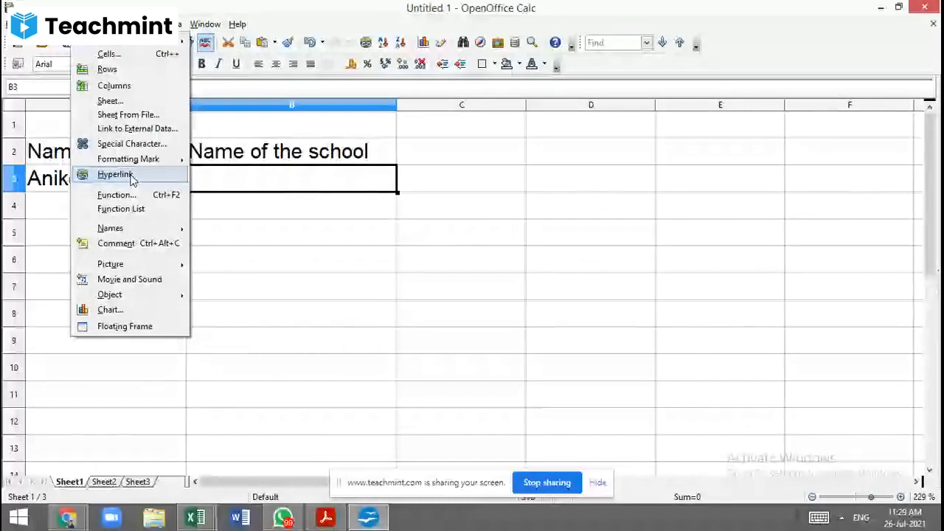
left_click(115, 175)
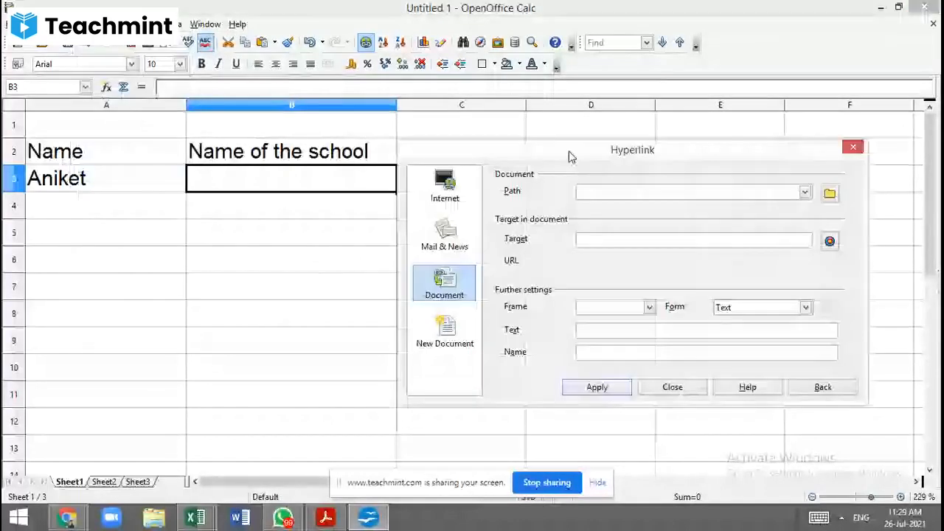
left_click_drag(569, 156, 579, 115)
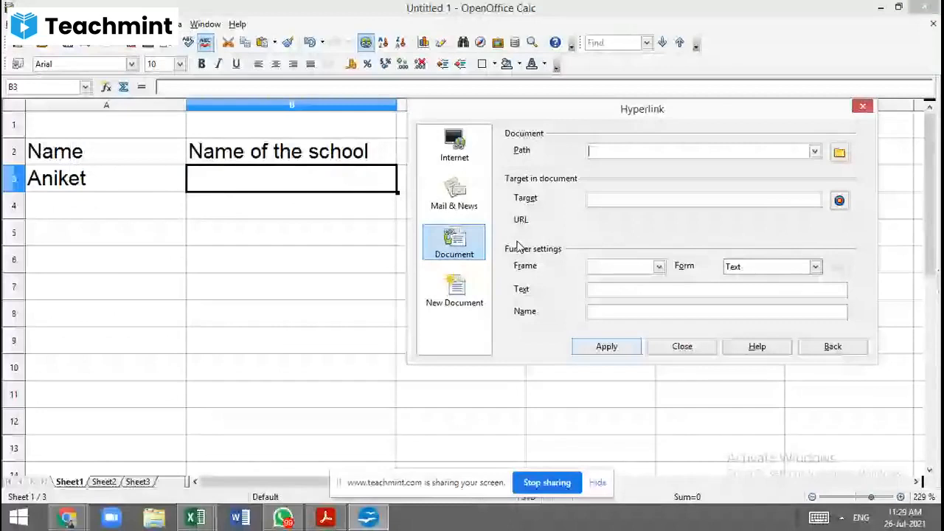
left_click(455, 145)
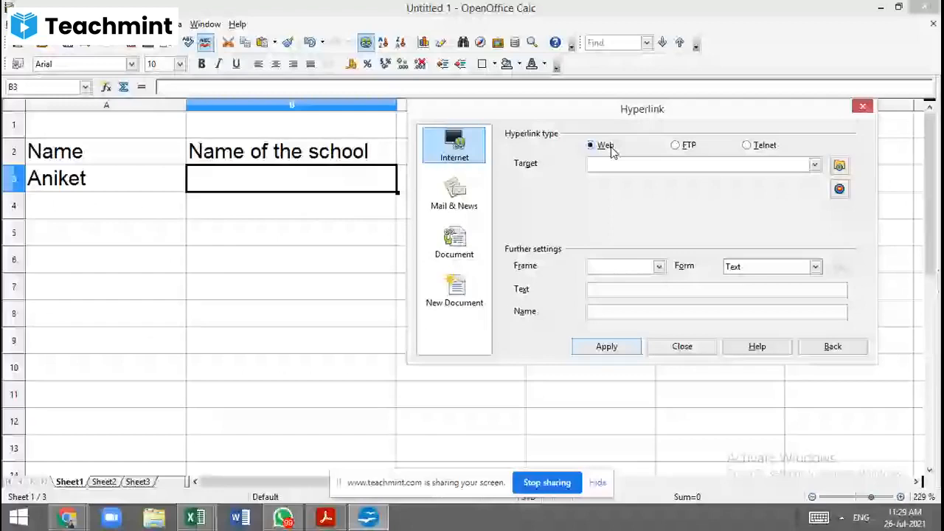
left_click(67, 518)
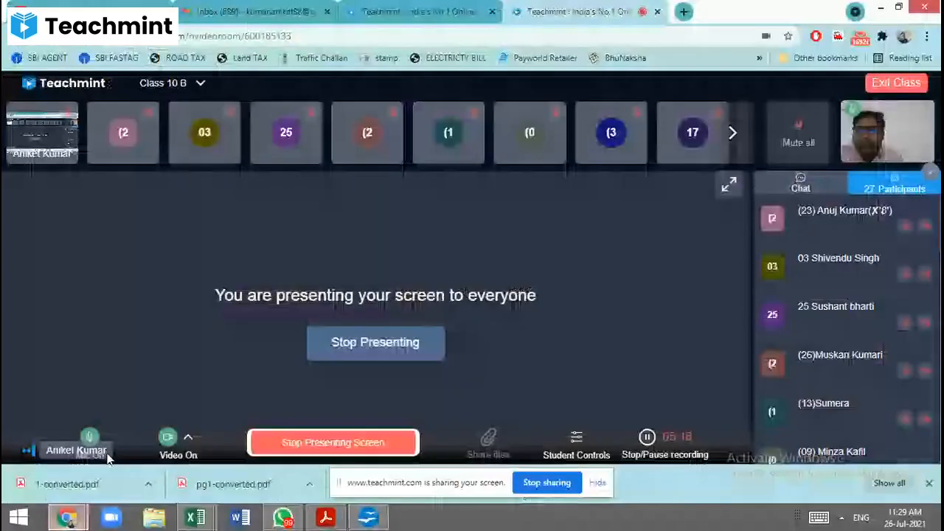
left_click(684, 12)
type("loyolaconventschool.com")
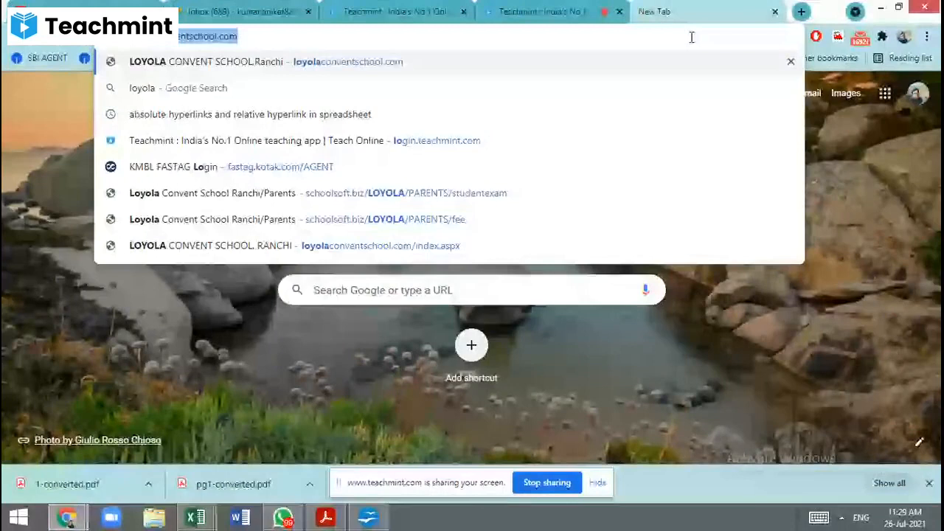
key("Return")
key("alt+Tab")
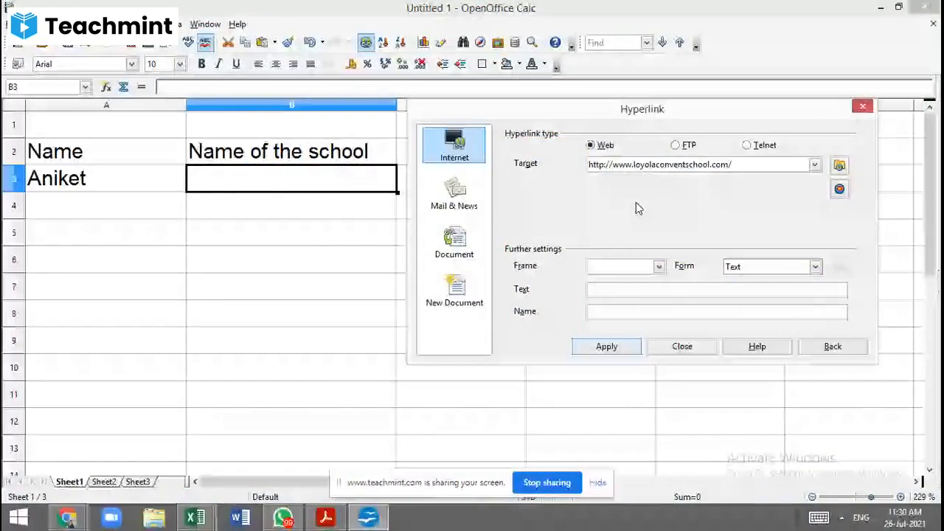
- Set the hyperlink's display text to "School Website"
left_click(608, 293)
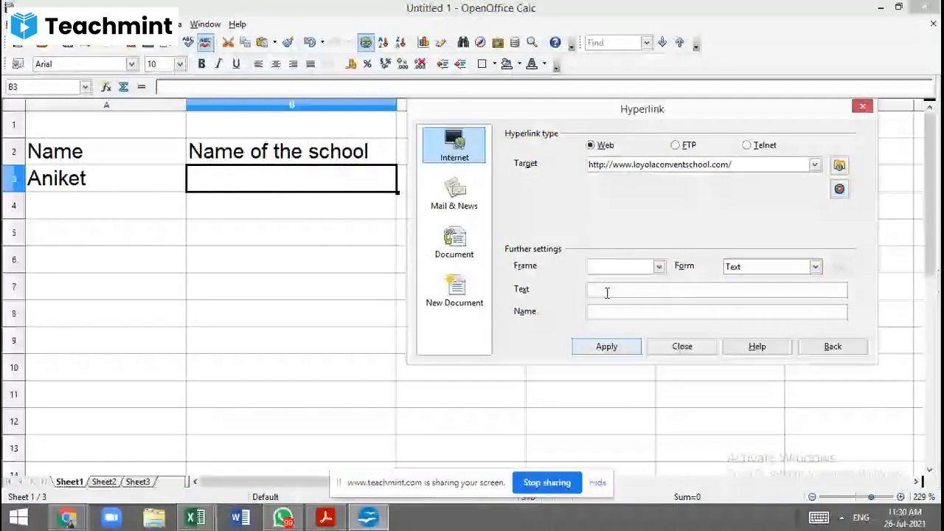
type("School Website")
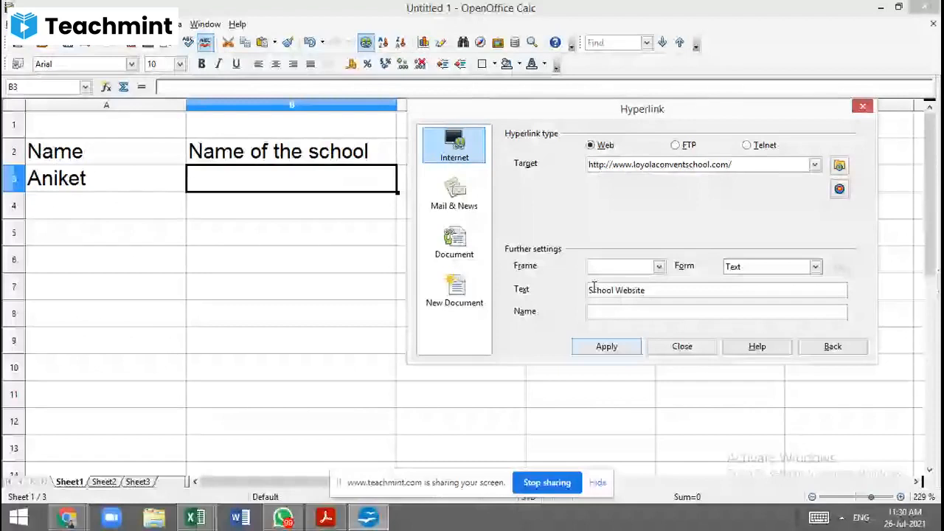
- Apply the School Website hyperlink to cell B3 and leave the cell
left_click(606, 347)
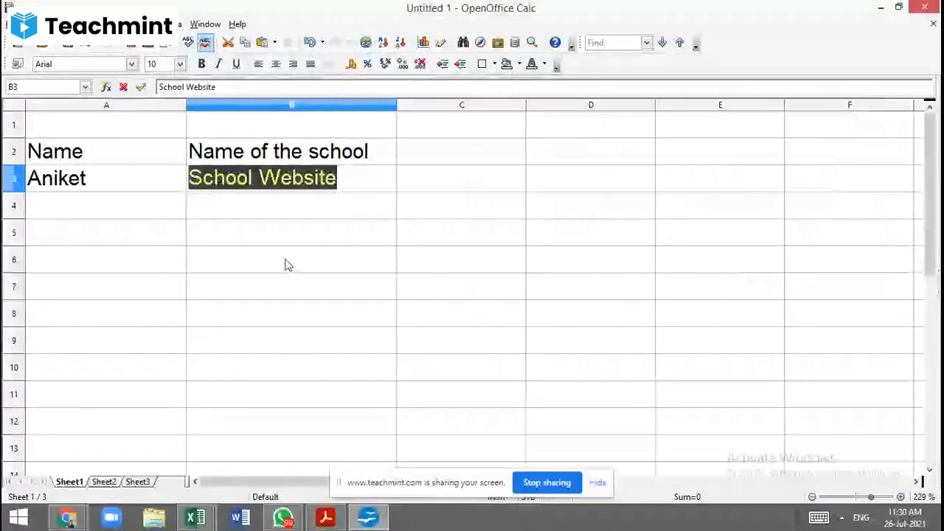
left_click(288, 266)
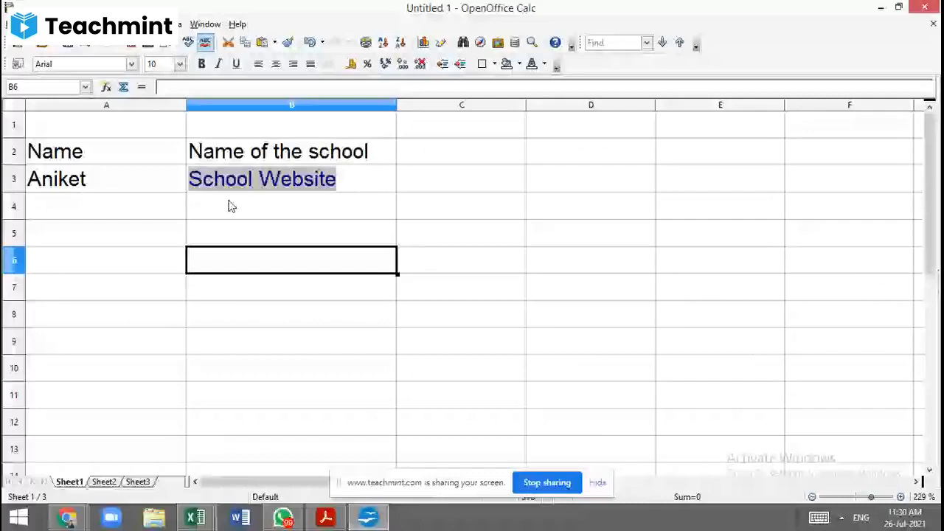
- Check the School Website link's target, follow it to the school site, and close the opened browser tab
left_click(489, 214)
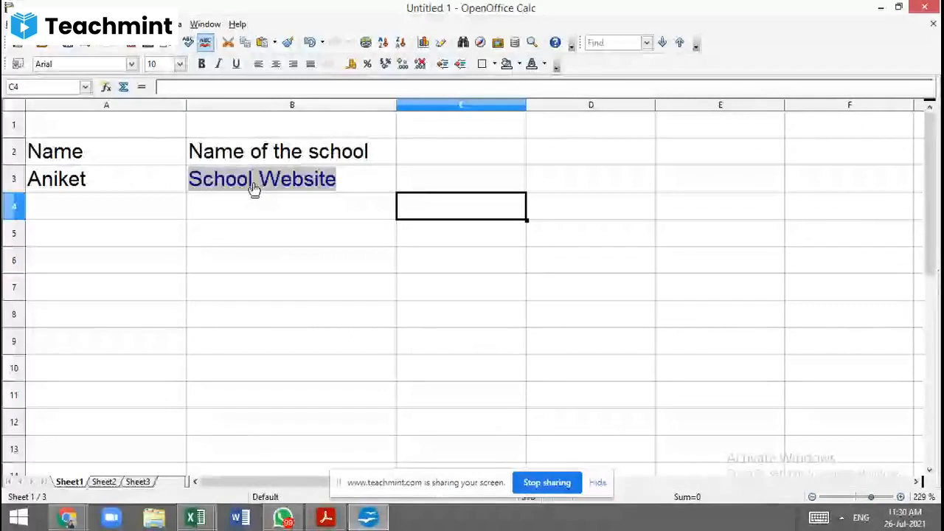
mouse_move(254, 188)
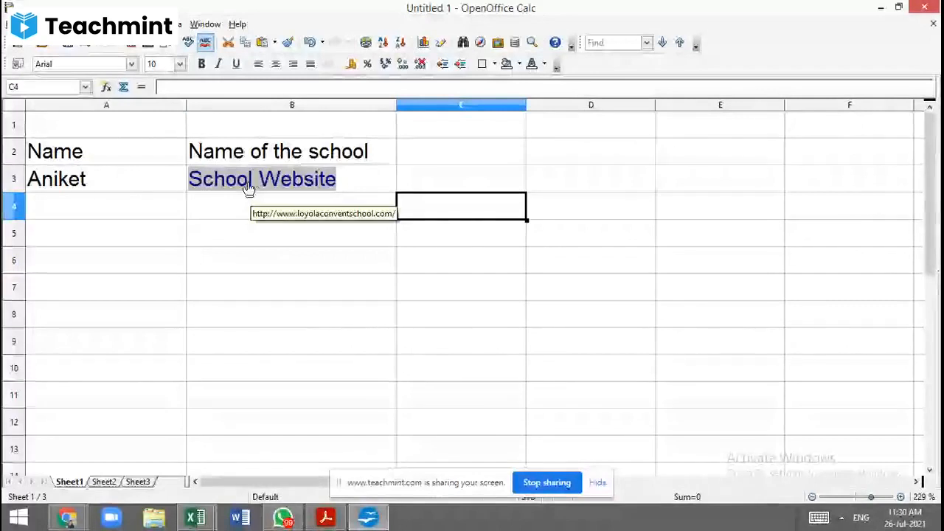
left_click(284, 186)
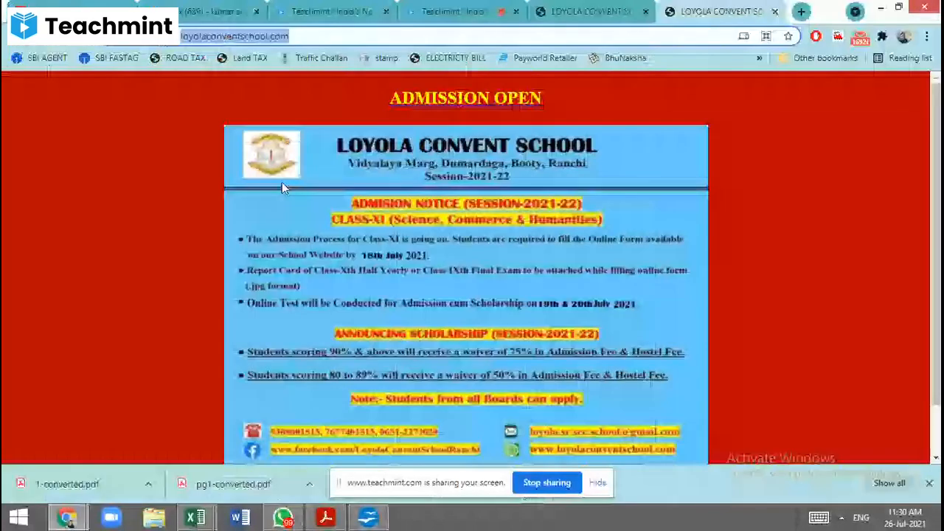
left_click(774, 11)
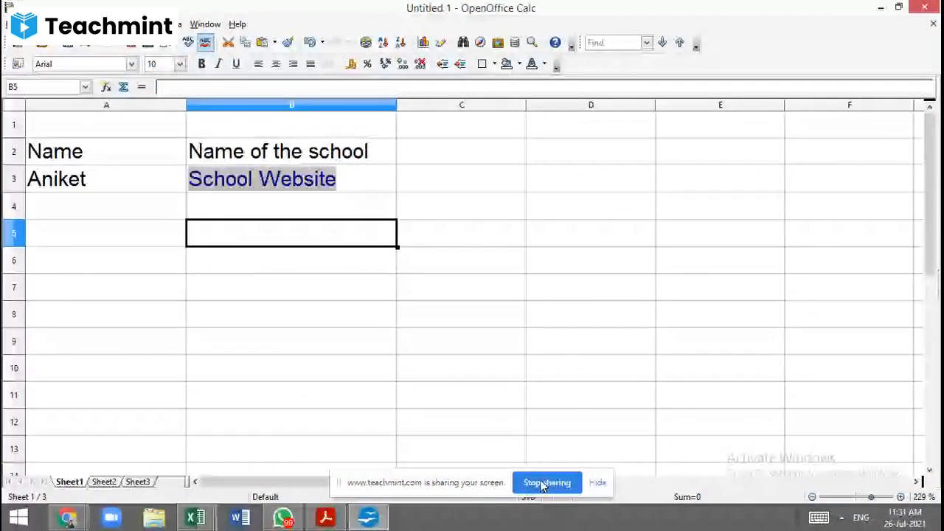
- Enter the label "Class 6 B data" in cell A5 and move to cell B5
key("Down")
key("Down")
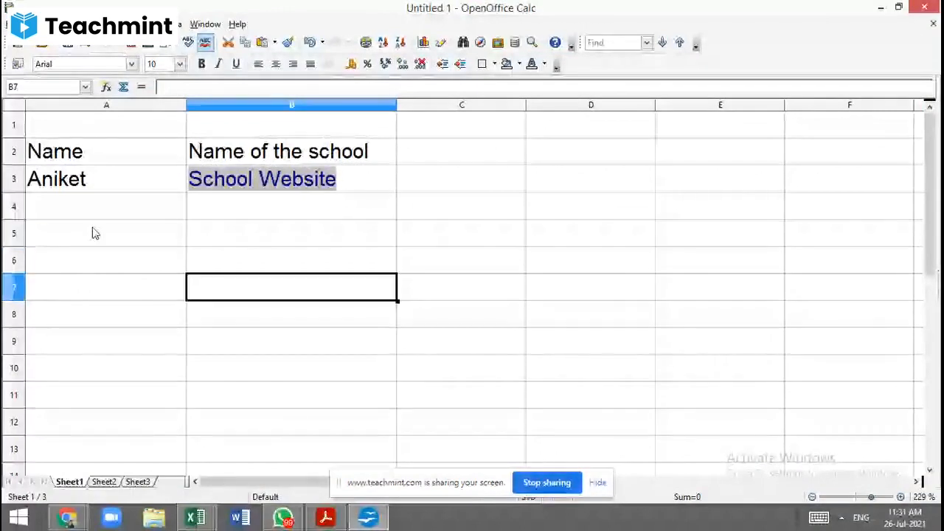
left_click(94, 236)
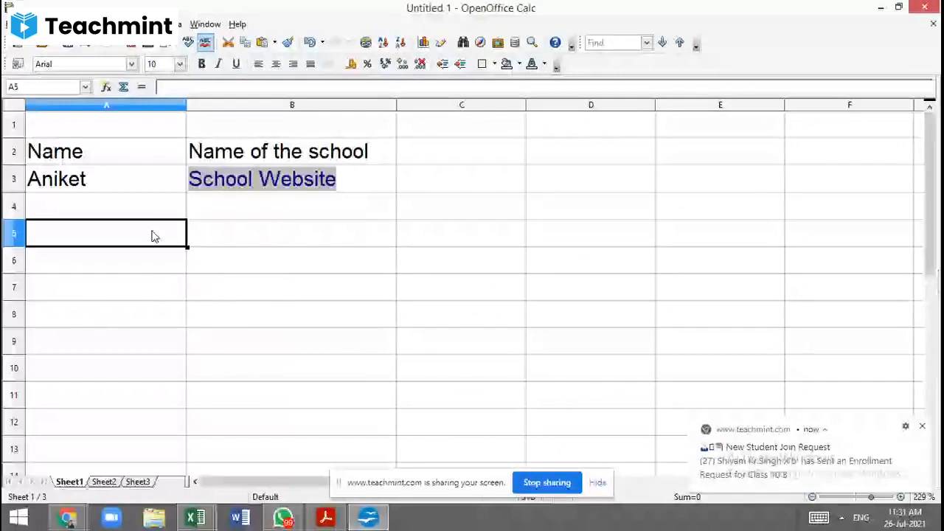
type("Class ")
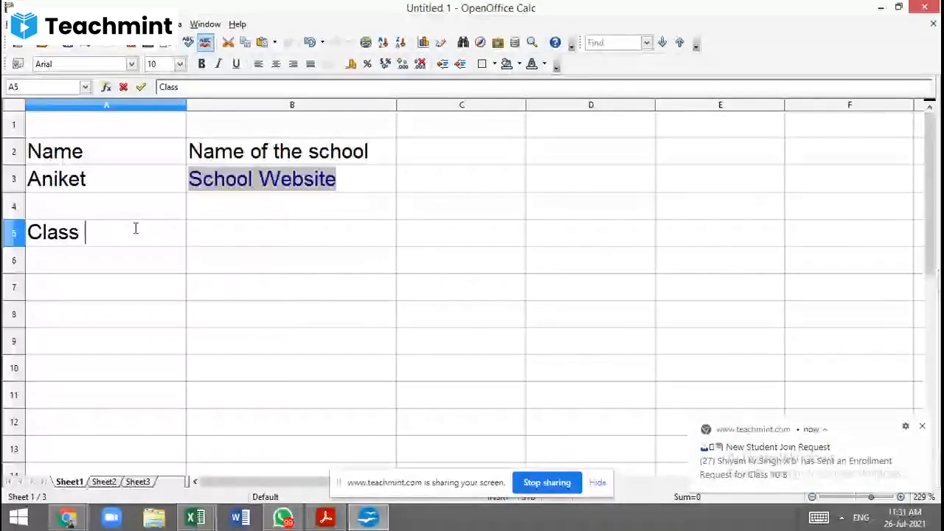
type("6 B data")
key("Tab")
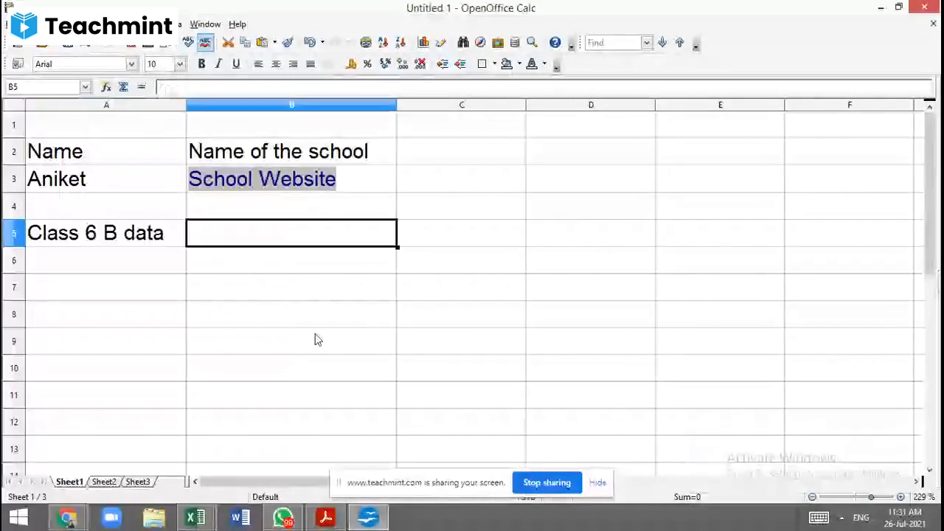
- Start a Document hyperlink in cell B5 and choose Class 6A.ods from the Documents folder as its path
left_click(82, 24)
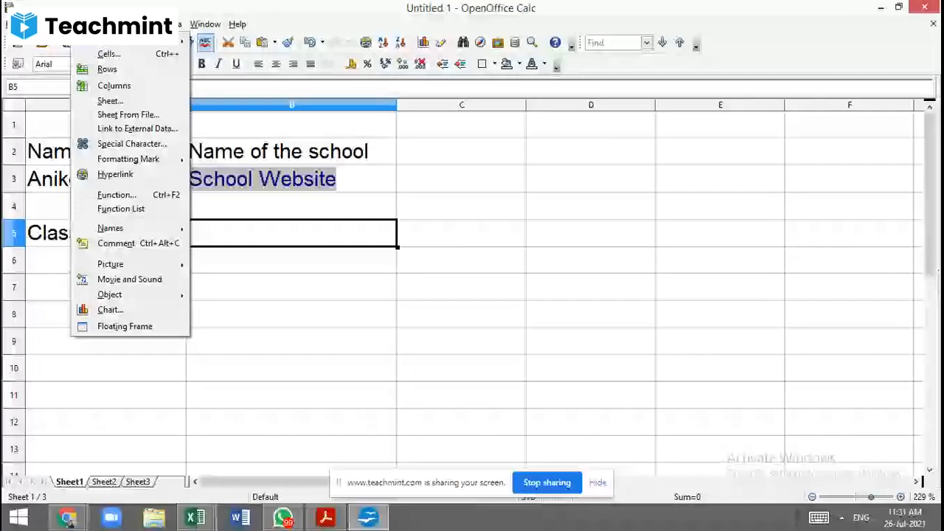
key("h")
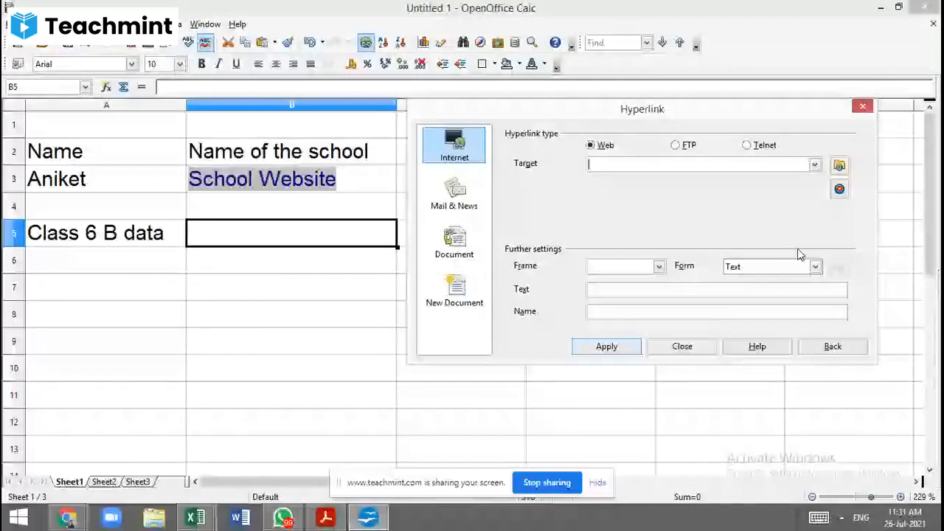
left_click(455, 242)
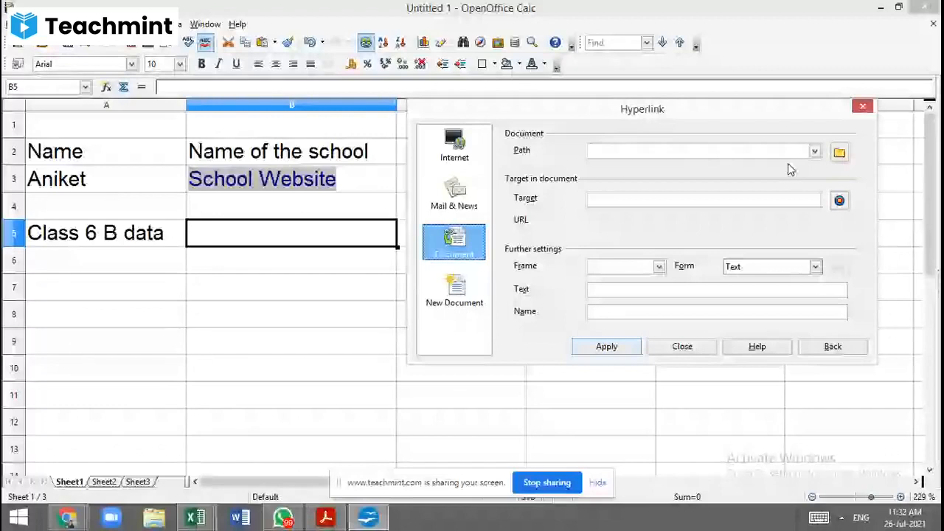
left_click(840, 152)
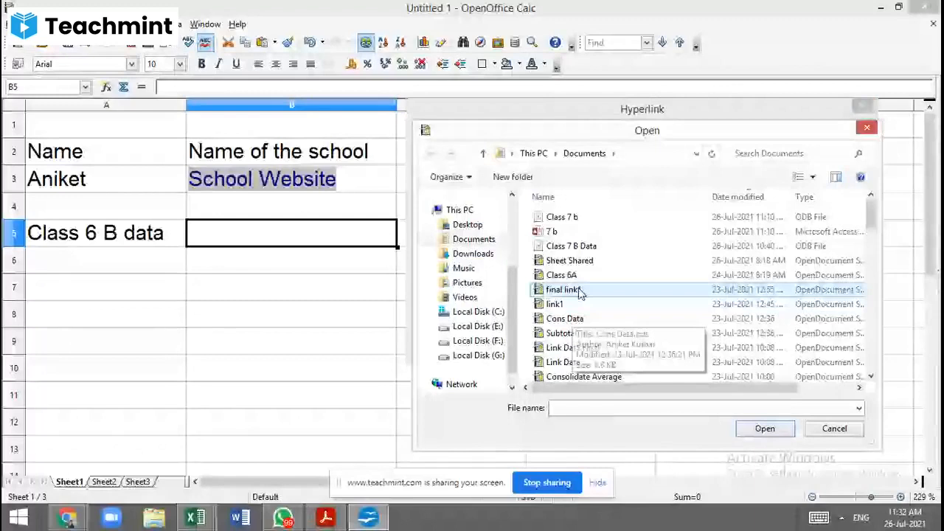
double_click(562, 275)
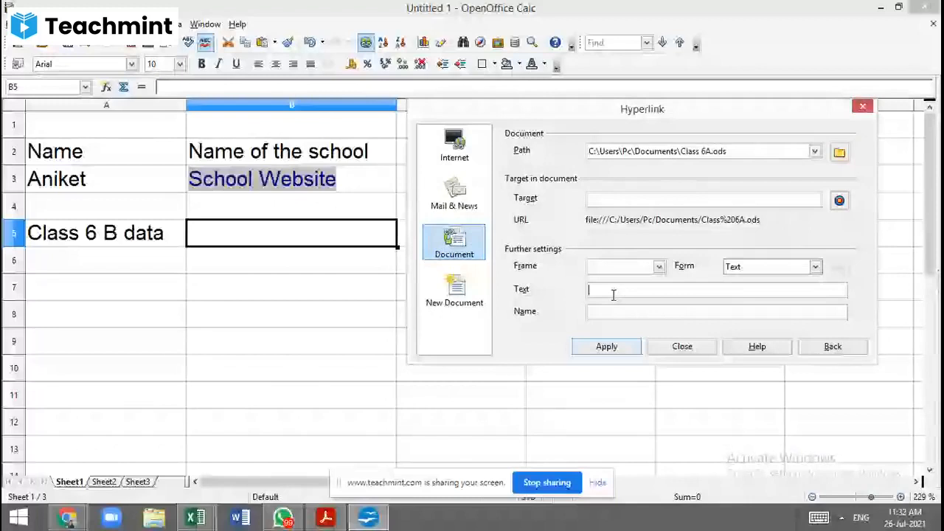
- Apply the document hyperlink with display text "Class 6 A data" and correct the label in cell A5 to match
type("Class 6 A data")
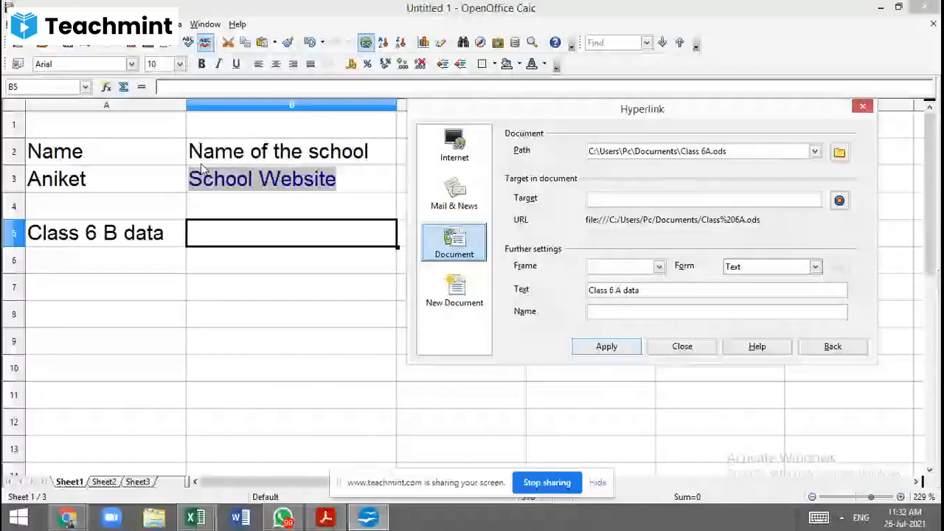
key("Return")
left_click(125, 234)
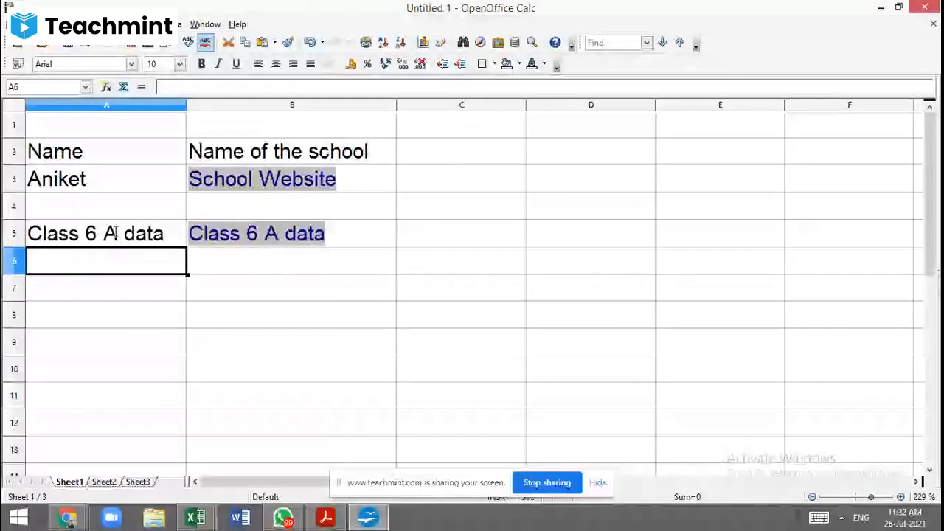
- Follow the Class 6 A data link, allow the file to open, view its student marks on Sheet4, and close it
left_click(287, 245)
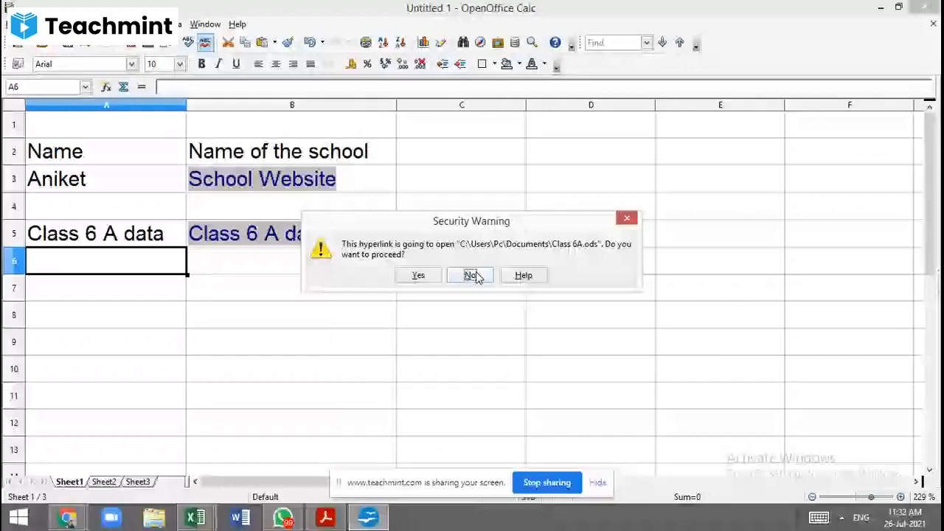
left_click(425, 275)
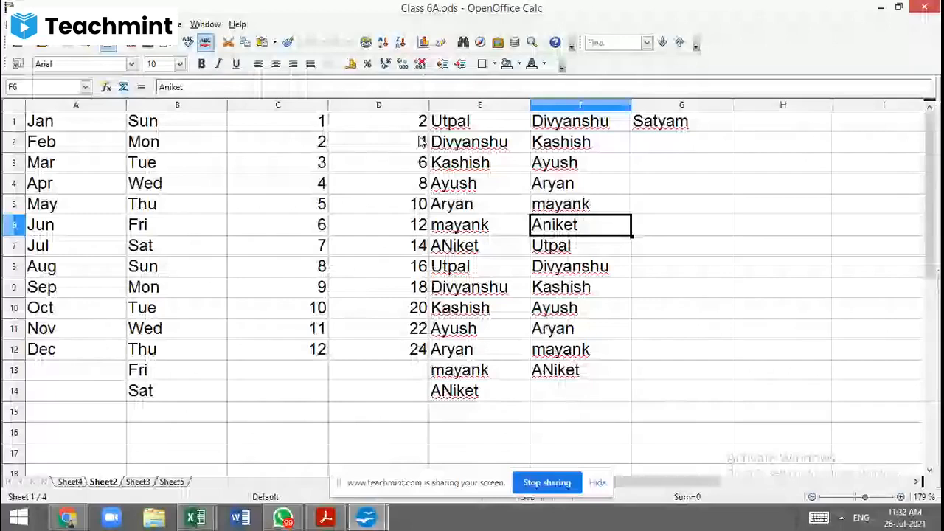
key("ctrl+Page_Up")
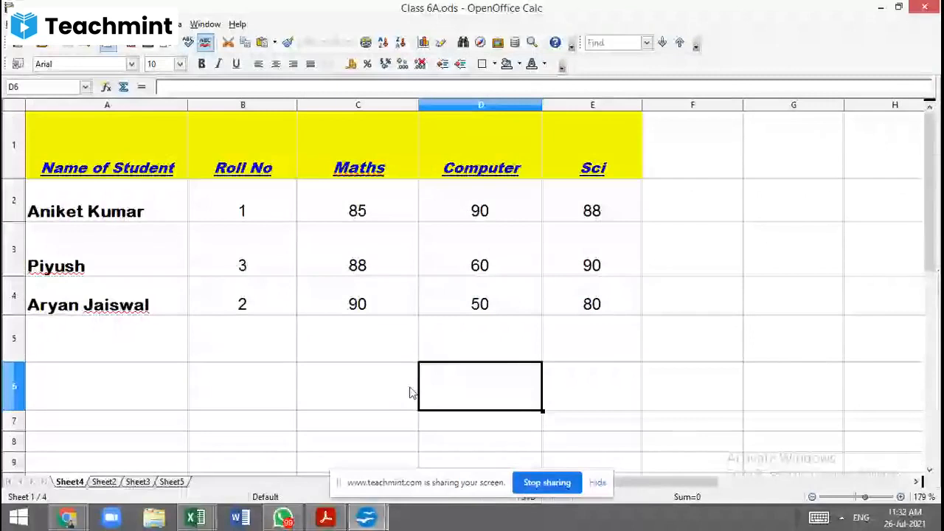
left_click(927, 11)
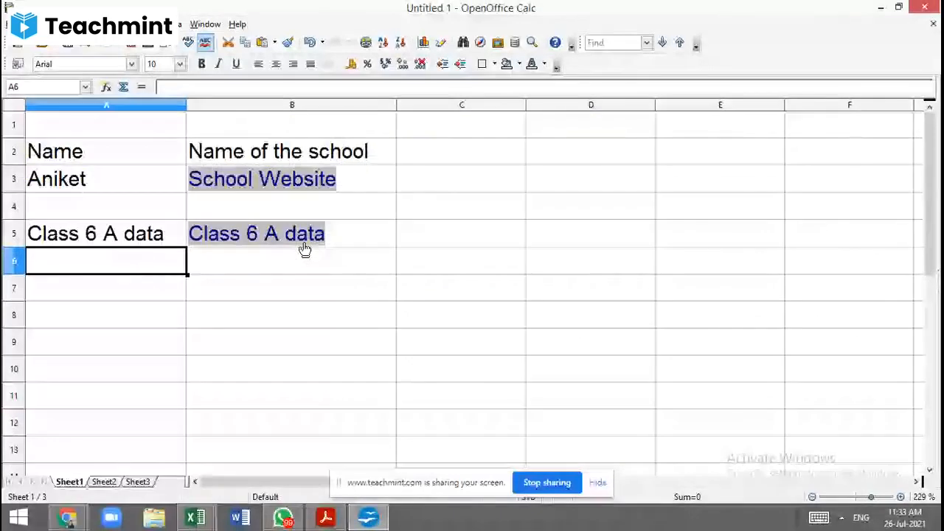
- Switch to the Teachmint class in the browser and view the Class 10 B classroom details
mouse_move(67, 518)
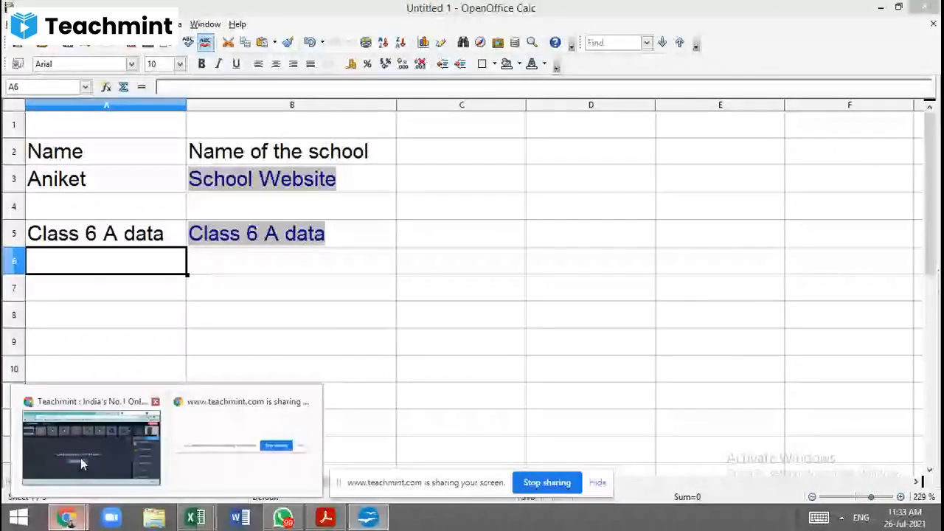
left_click(81, 458)
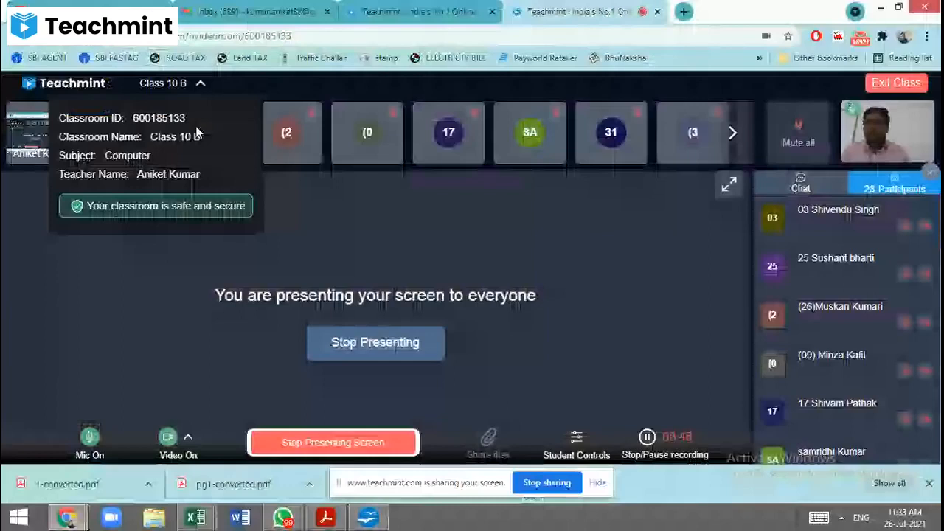
mouse_move(67, 518)
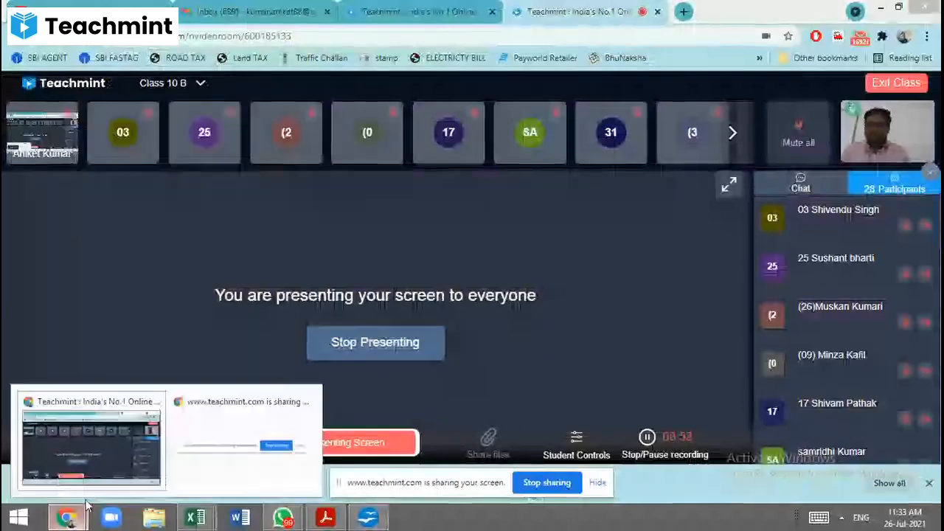
left_click(170, 469)
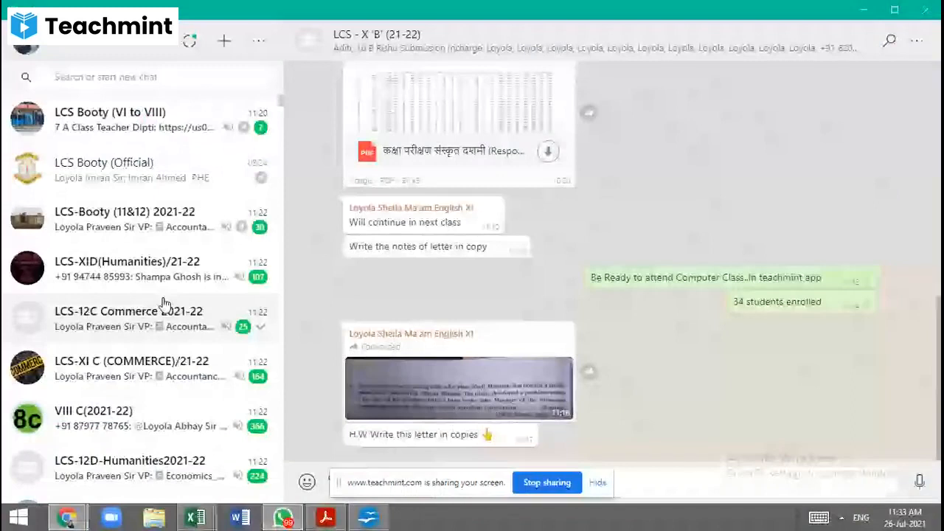
- Find the school principal's chat in WhatsApp, send the Class 10 B classroom invitation, and minimise the chat window
left_click(133, 77)
type("im")
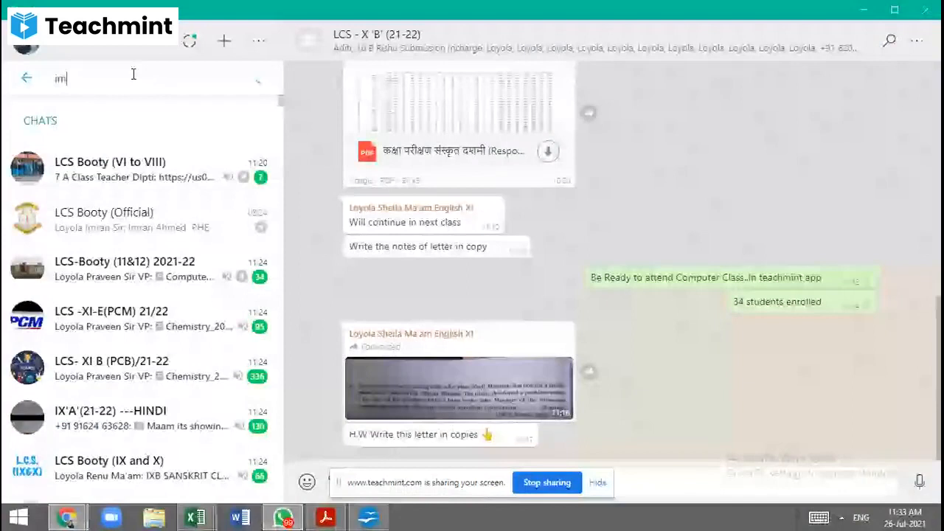
type("ra")
key("Return")
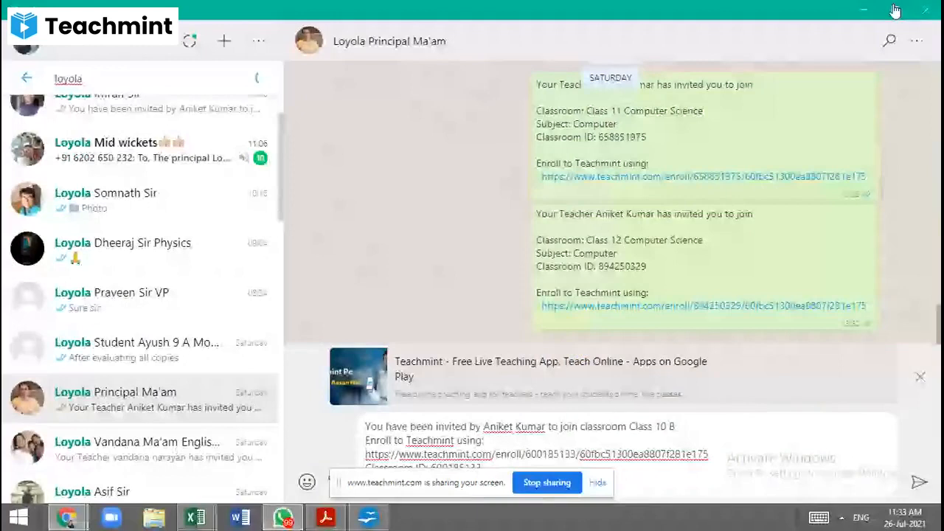
left_click(864, 10)
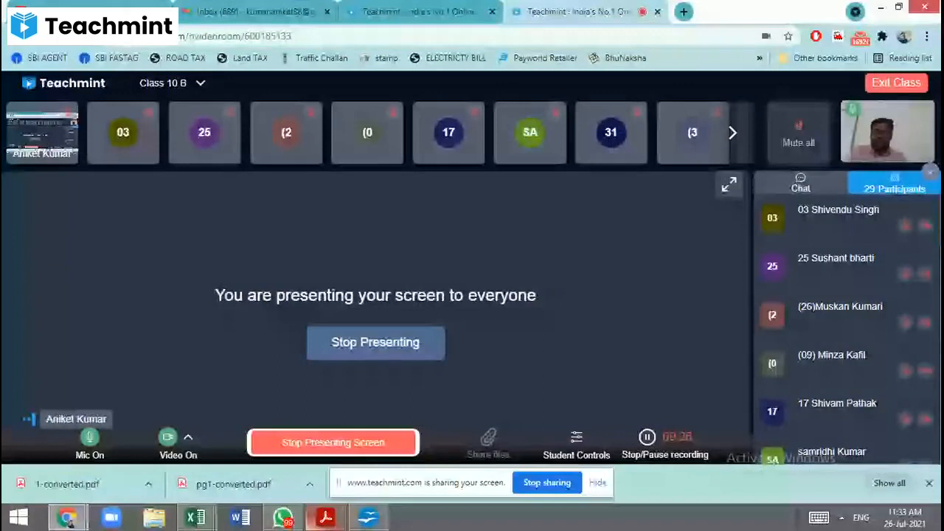
- Return to the Calc spreadsheet, check the Class 6 A data link's target, and look through the insertable items for cell B7
mouse_move(68, 517)
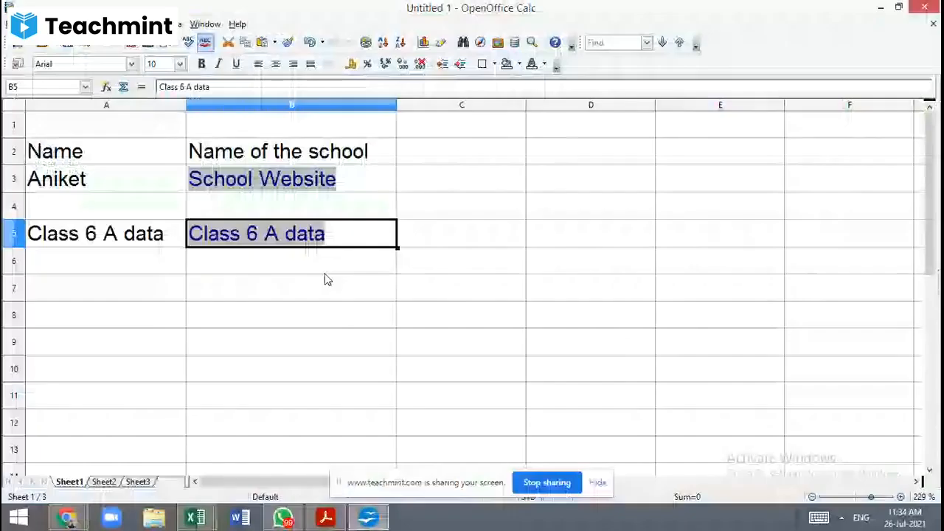
left_click(324, 259)
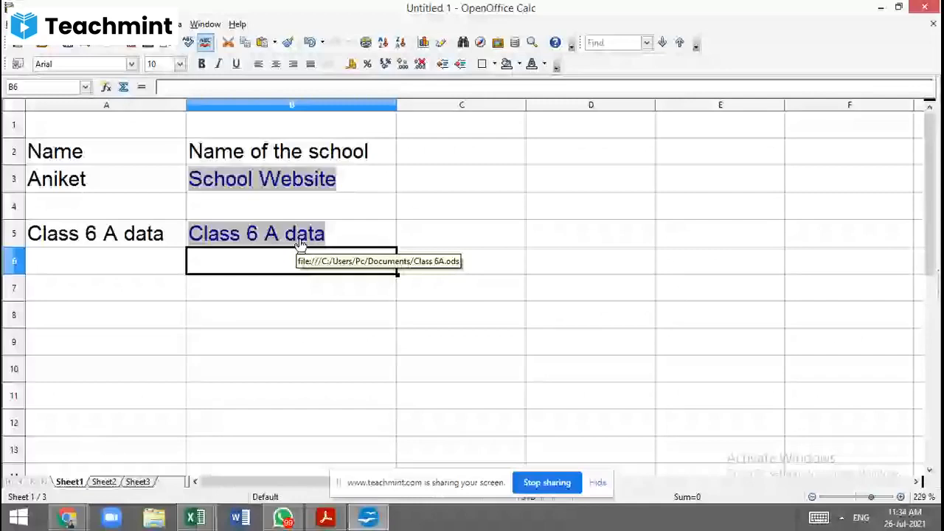
left_click(322, 308)
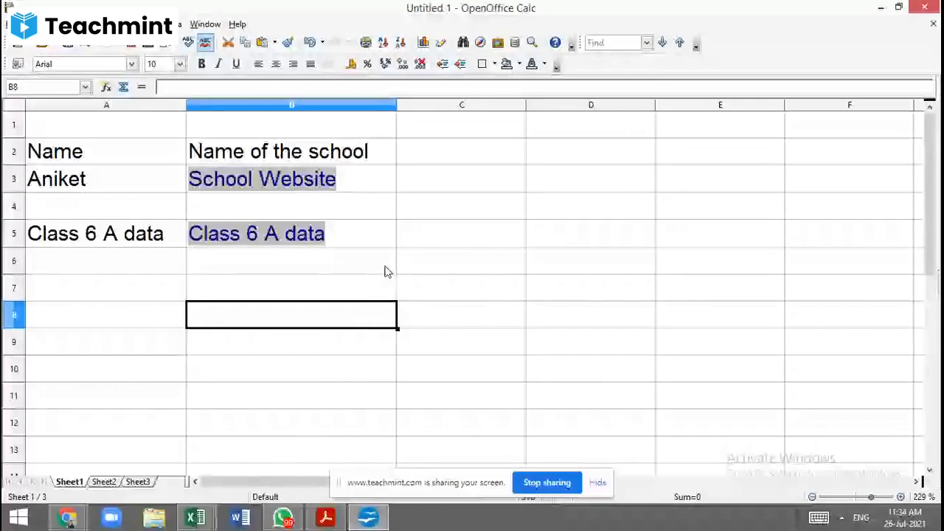
left_click(354, 286)
left_click(84, 25)
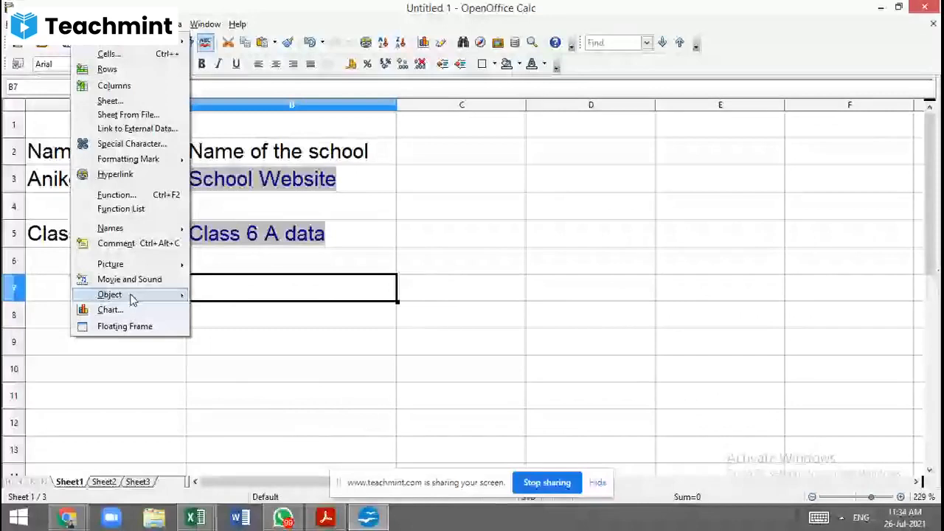
left_click(286, 520)
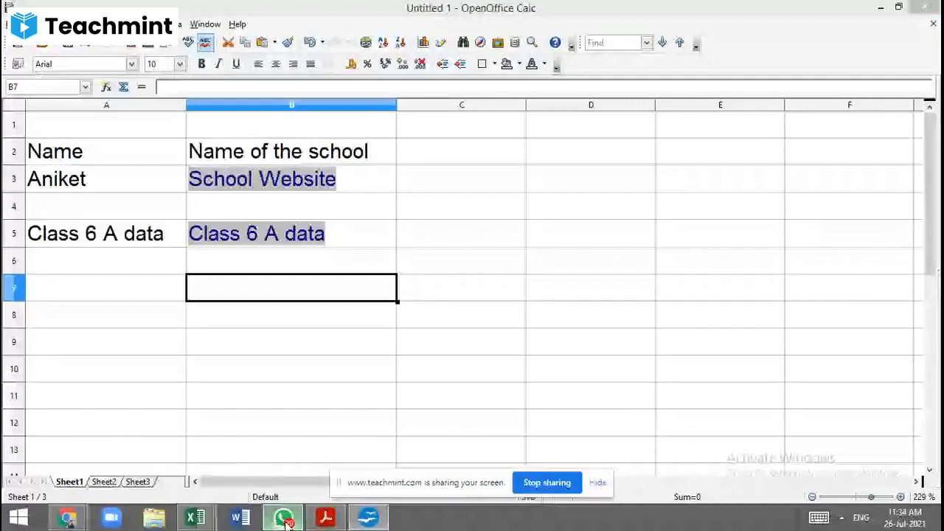
left_click(179, 82)
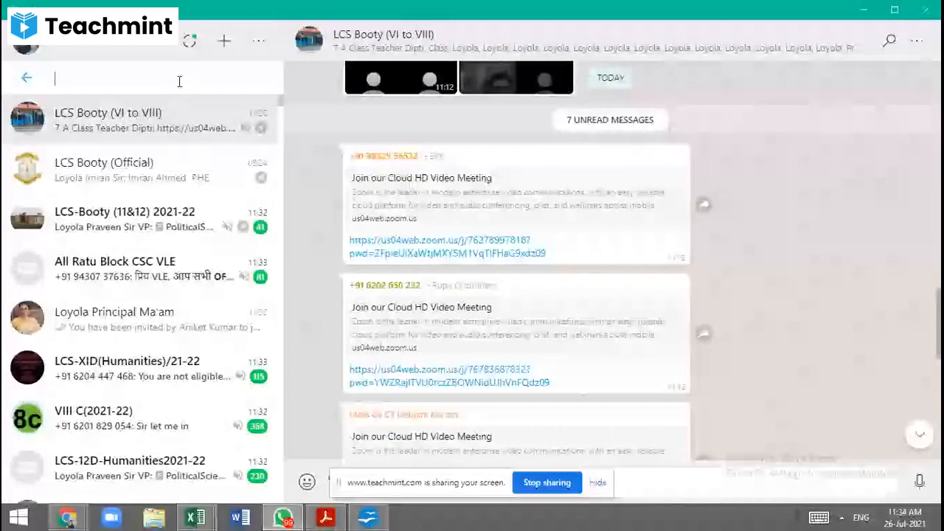
key("Escape")
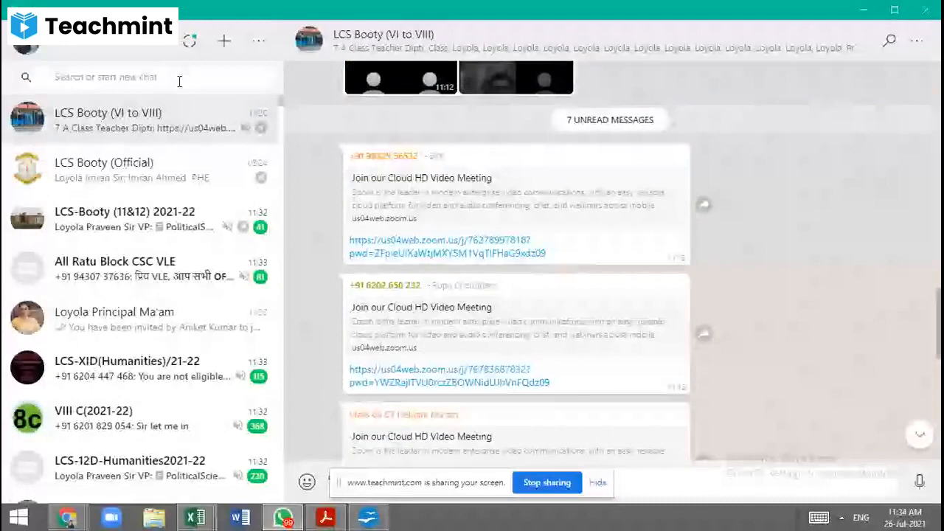
- Search the WhatsApp chats for "x" and open the LCS - X 'B' (21-22) group
left_click(179, 81)
type("x")
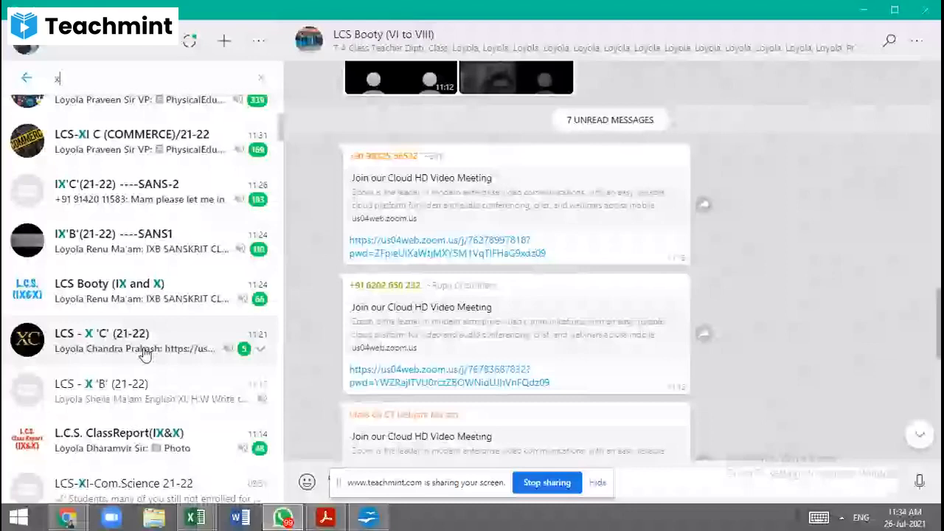
left_click(145, 390)
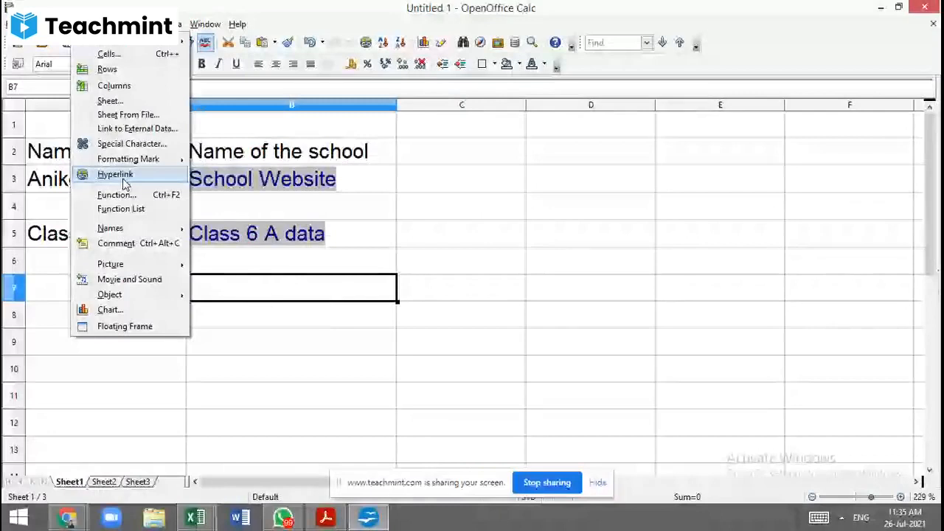
- Insert a document hyperlink in cell B7 that targets Sheet4 of Class 6A.ods from the Documents folder
left_click(115, 175)
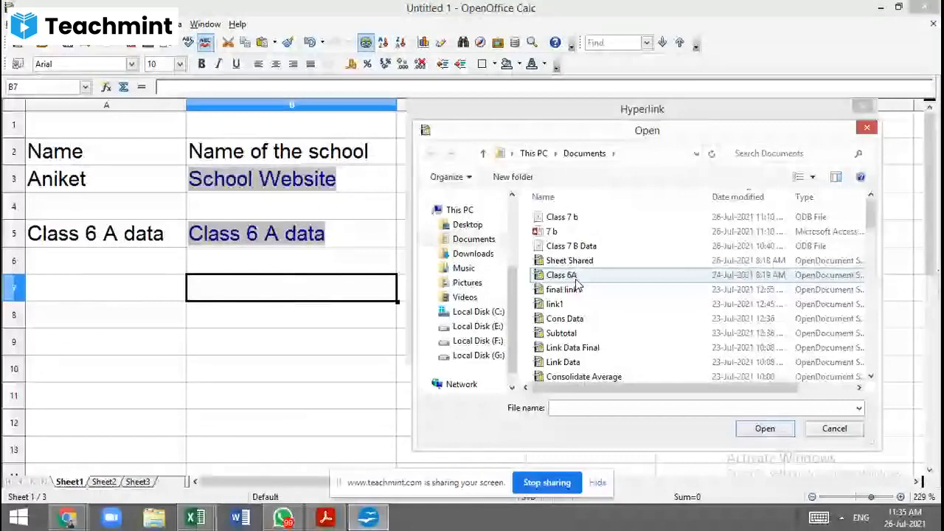
double_click(569, 276)
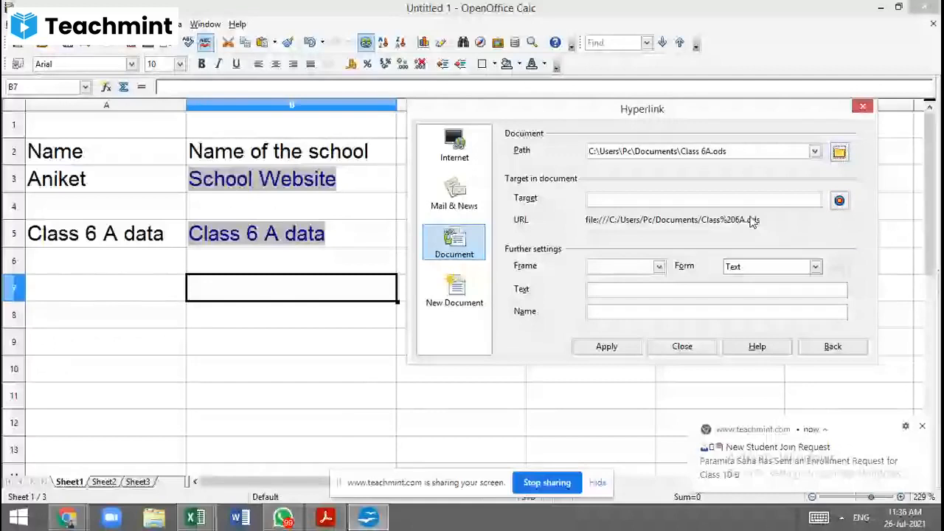
left_click(839, 201)
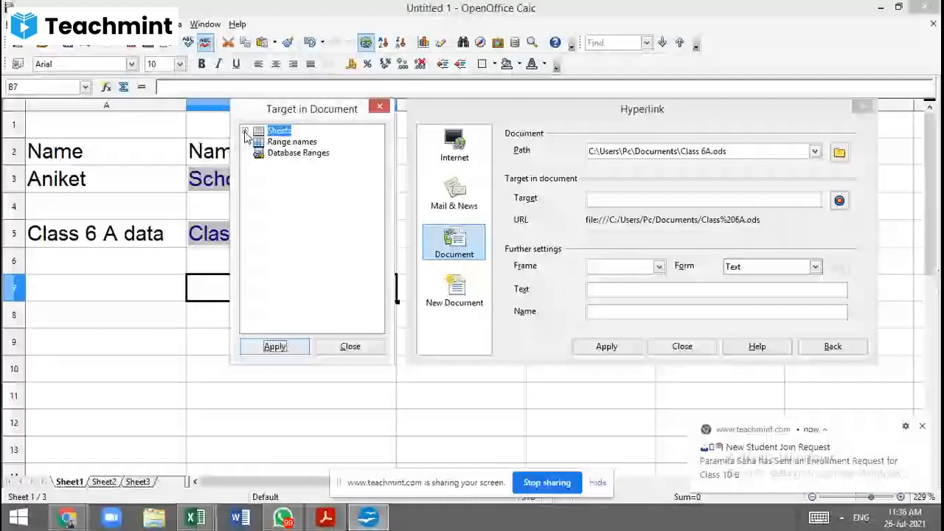
left_click(245, 131)
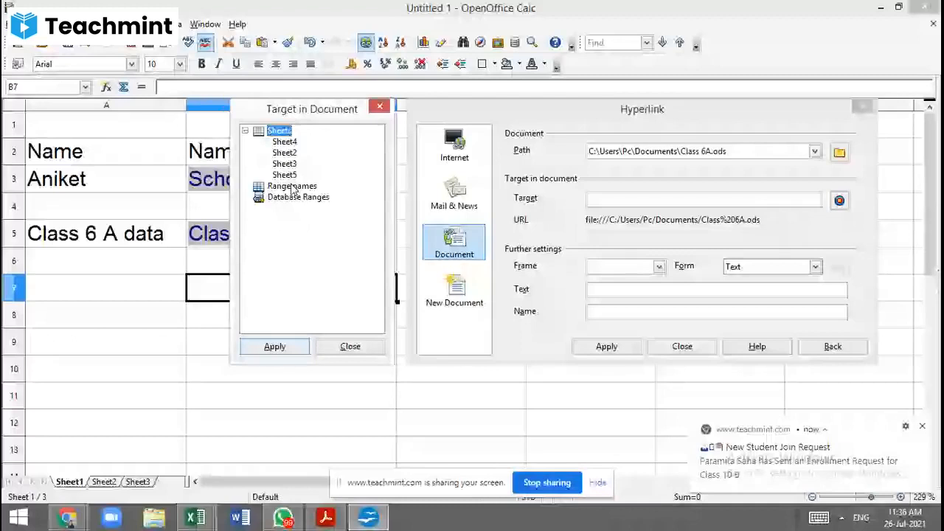
left_click(287, 143)
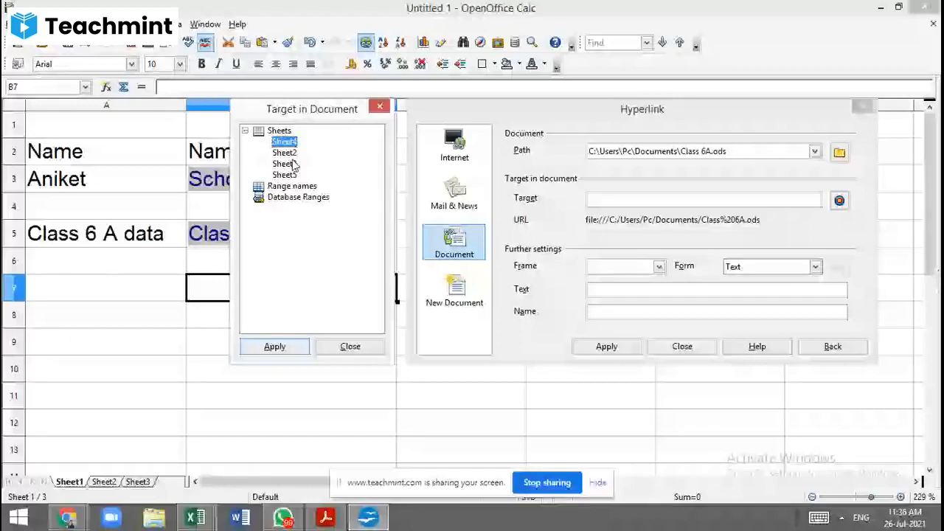
left_click(274, 346)
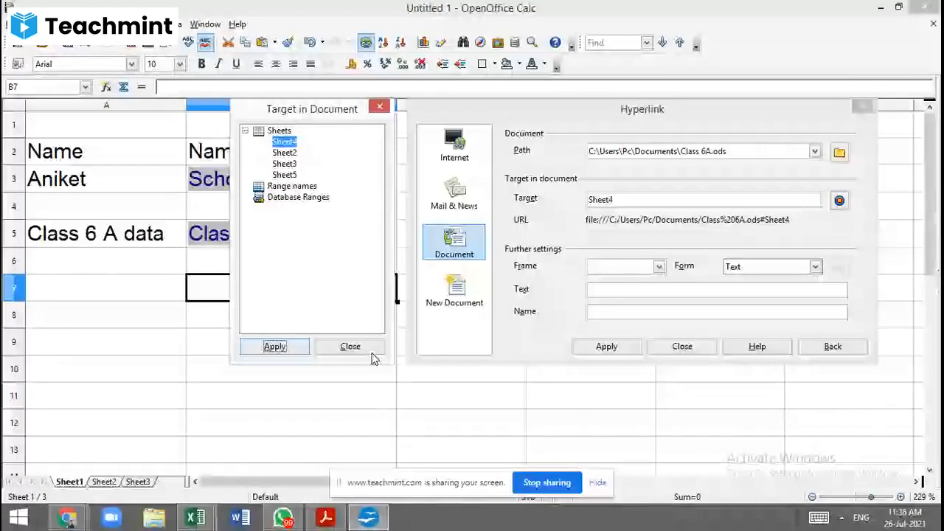
left_click(351, 347)
left_click(607, 346)
left_click(682, 346)
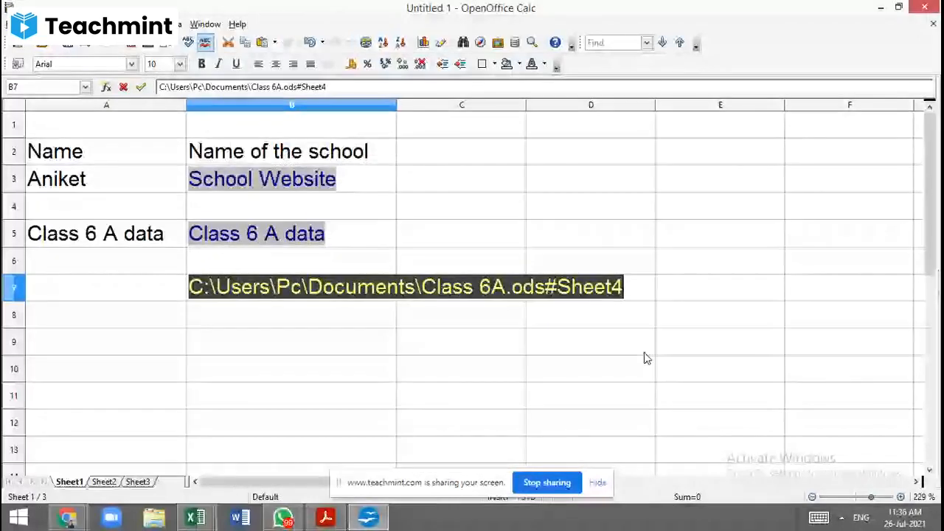
left_click(493, 343)
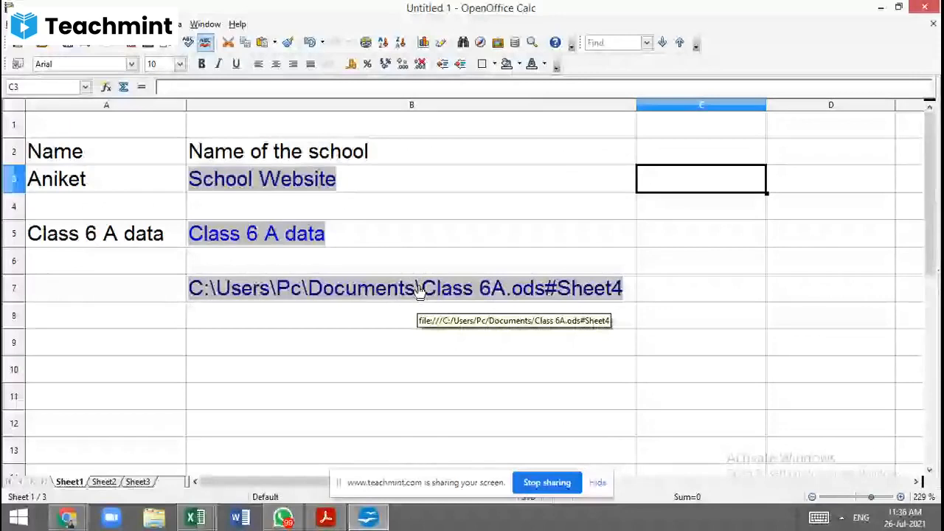
- Follow the Class 6A Sheet4 link in B7, allow the file to open, view it and close it
left_click(418, 288)
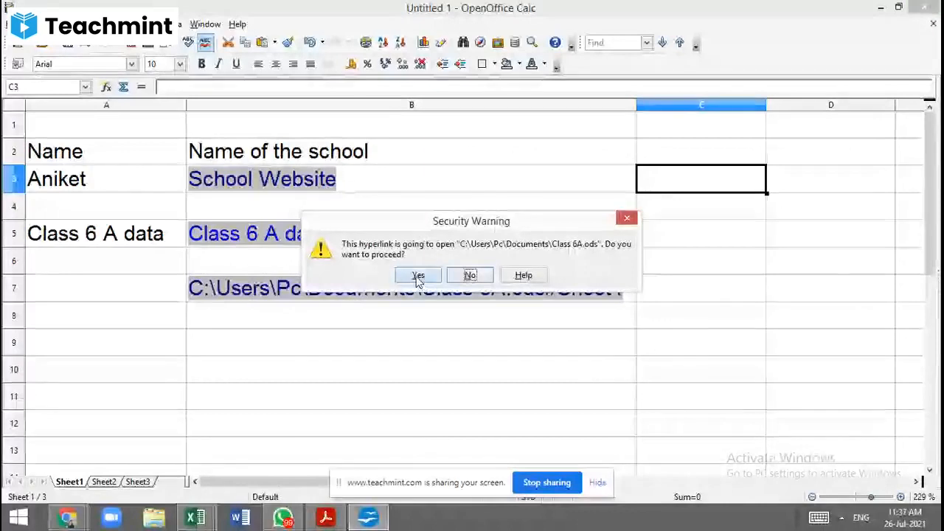
left_click(419, 277)
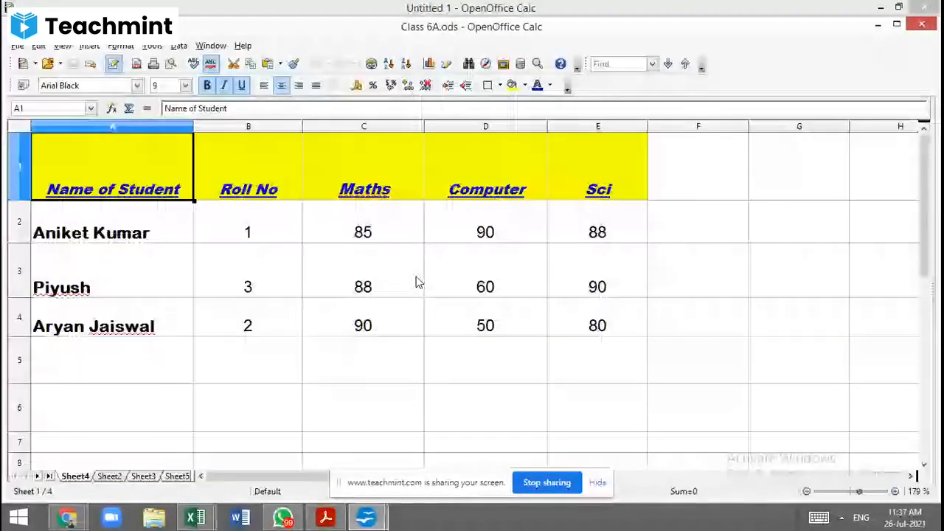
left_click(921, 25)
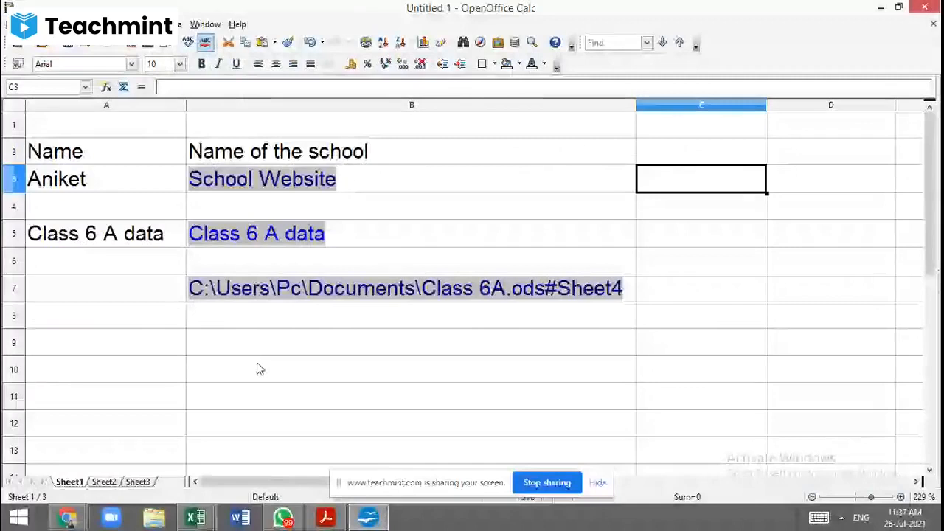
- Insert a hyperlink in cell B10 to Sheet3 of Class 6A.ods, with "Sheet 3" as its display text
left_click(258, 369)
left_click(83, 23)
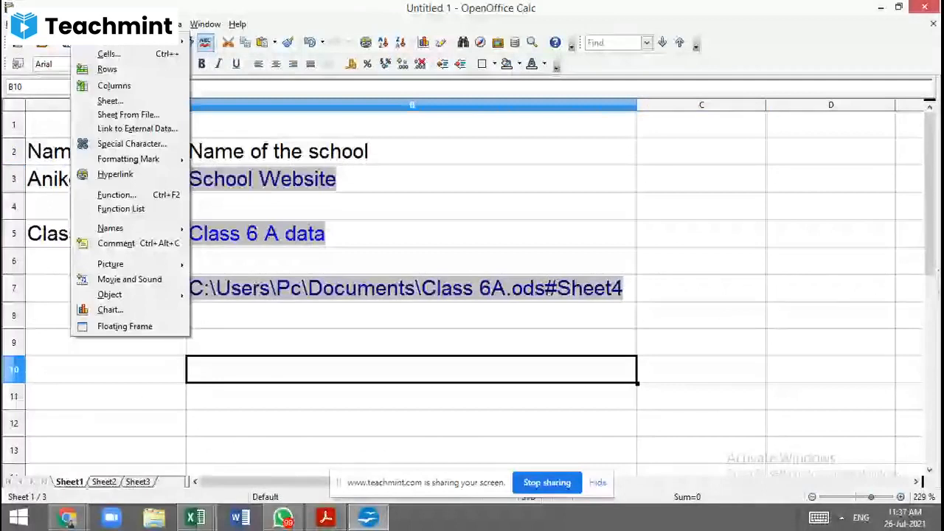
left_click(115, 174)
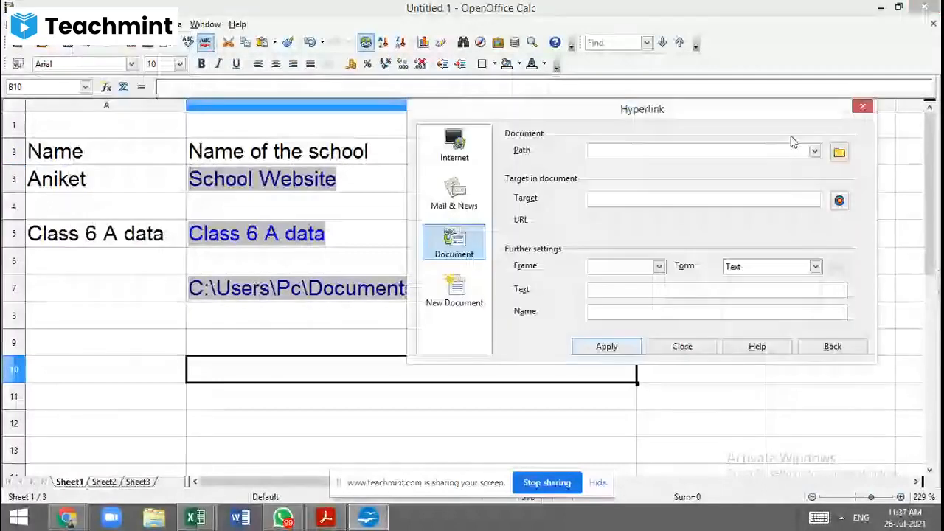
left_click(840, 152)
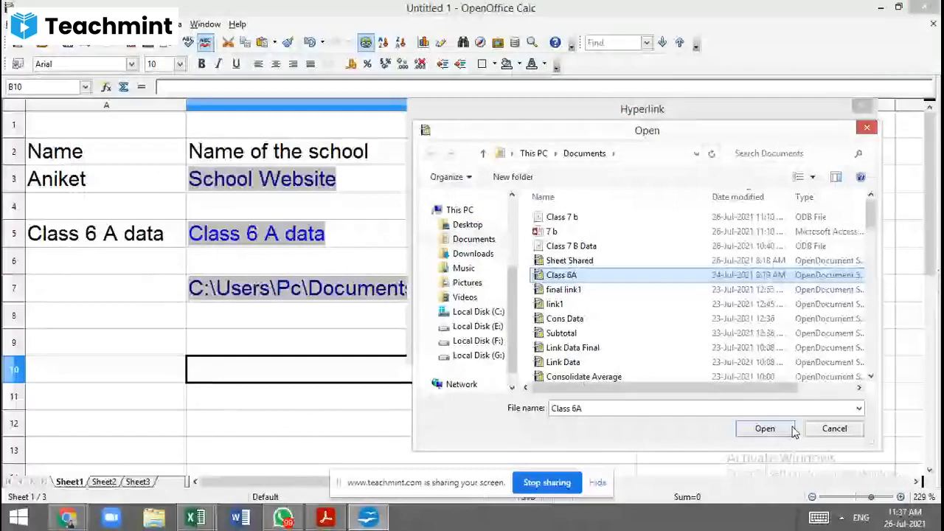
left_click(789, 430)
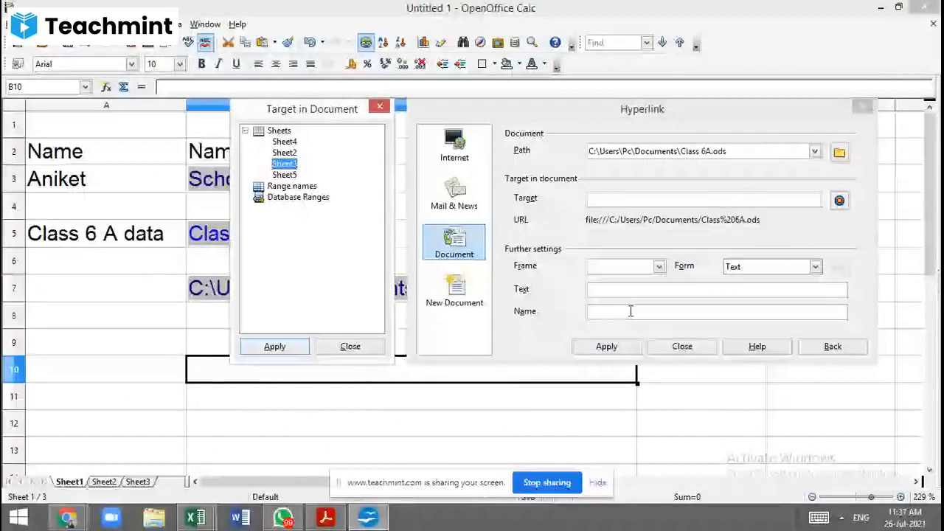
left_click(631, 291)
type("Sheet 3")
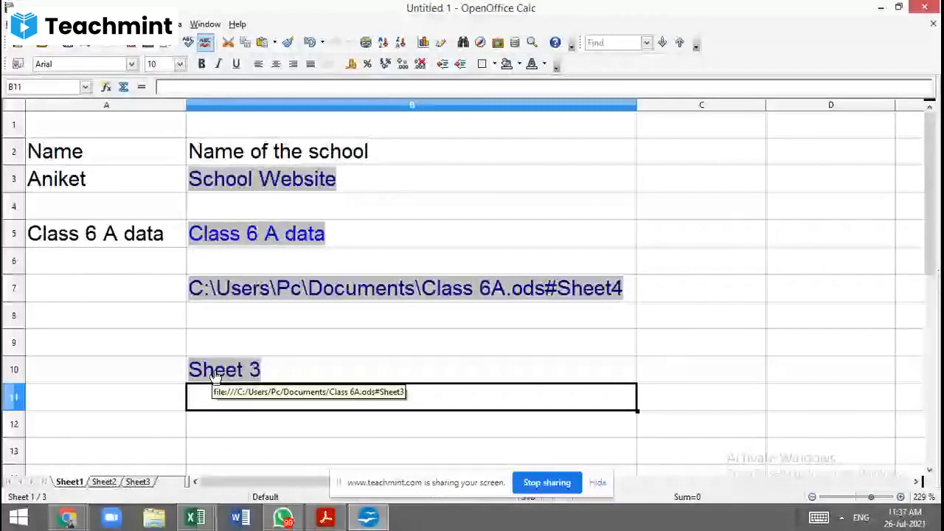
- Follow the Sheet 3 link in B10, view the linked sheet and close the Class 6A file
left_click(215, 373)
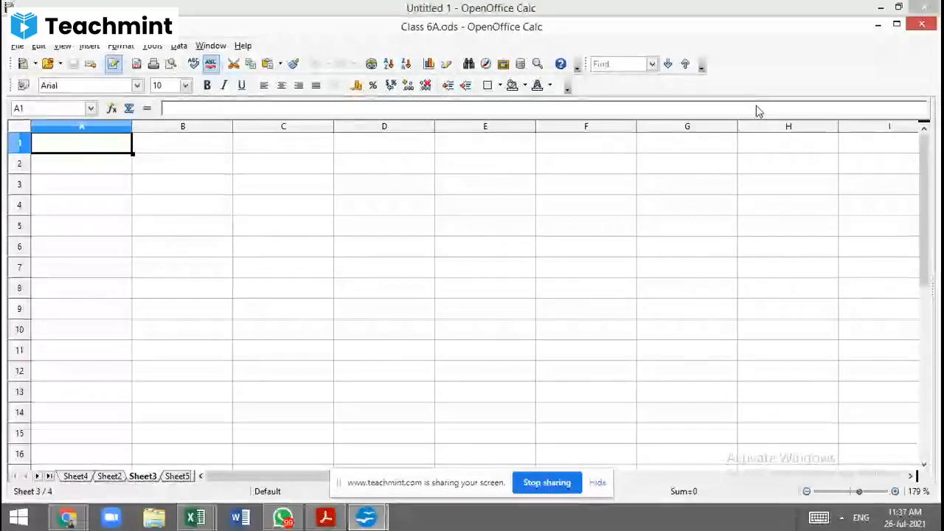
left_click(922, 24)
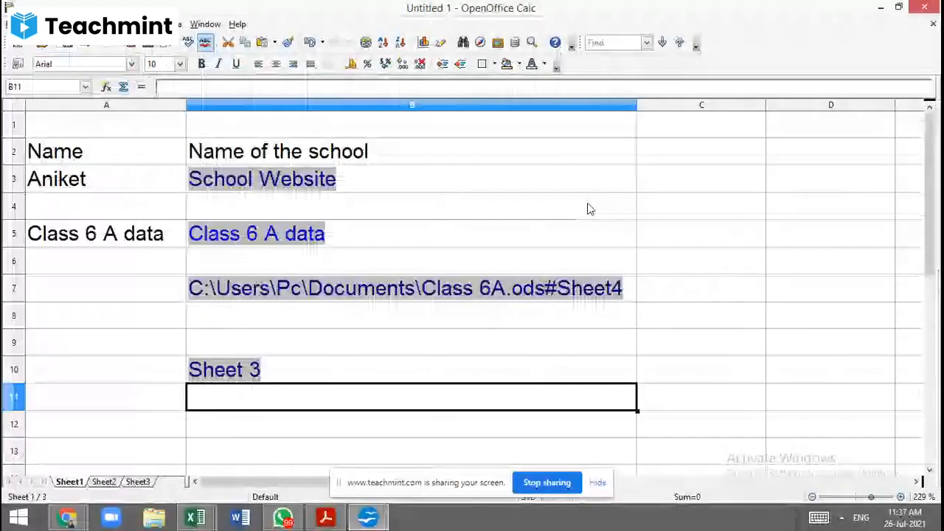
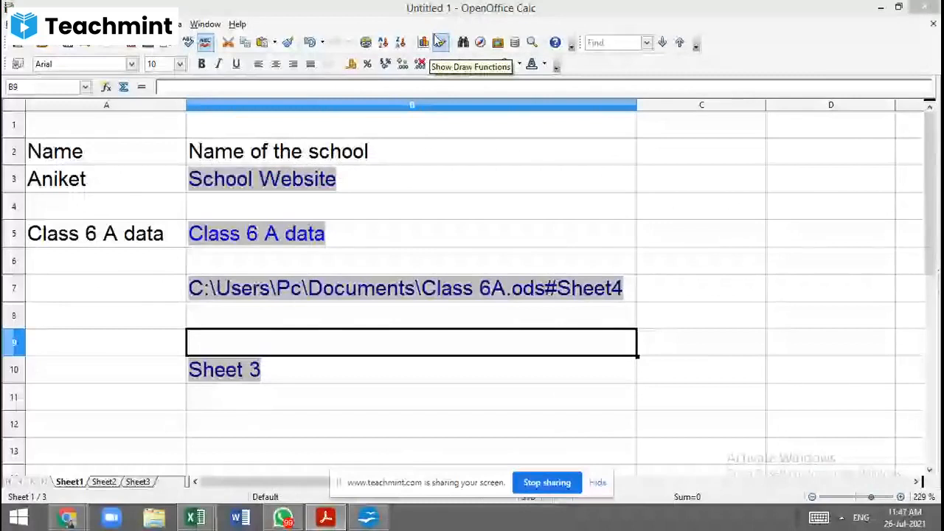
- Return to the untitled spreadsheet and save it under the file name 10 B
left_click(439, 42)
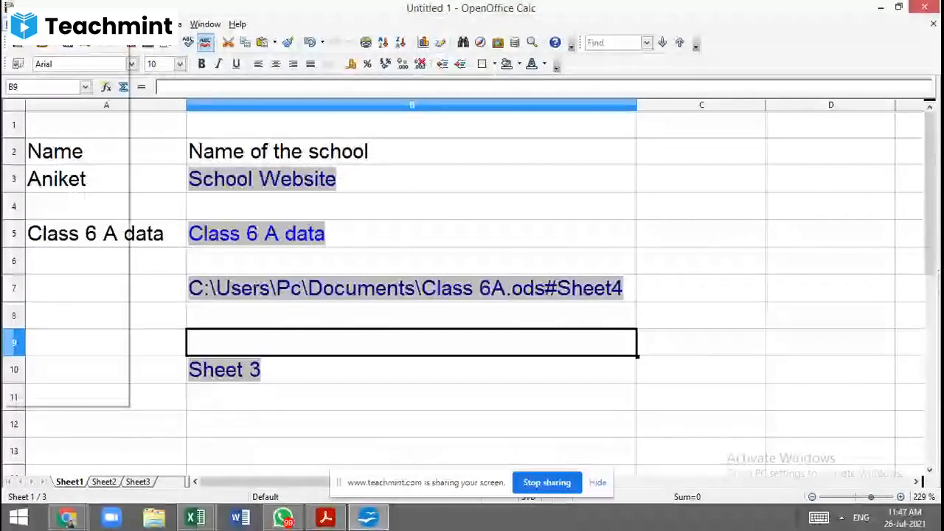
left_click(785, 293)
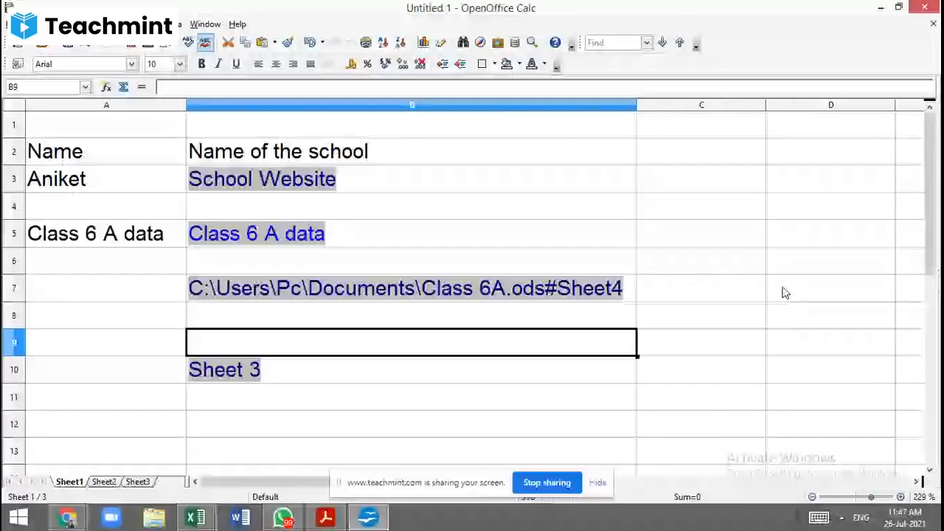
key("ctrl+s")
type("10 B")
key("Return")
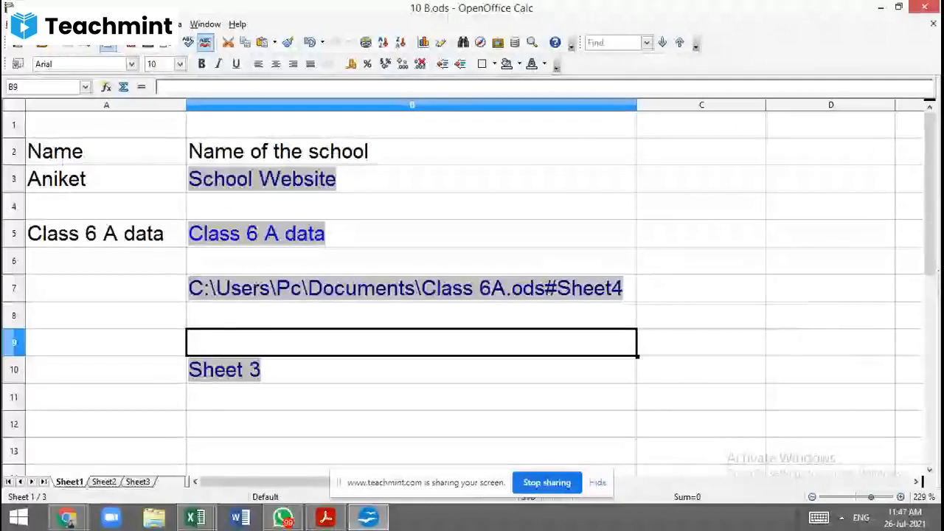
- View the User Data options and read the section on setting up a spreadsheet for sharing in the Acrobat Reader chapter PDF
left_click(146, 25)
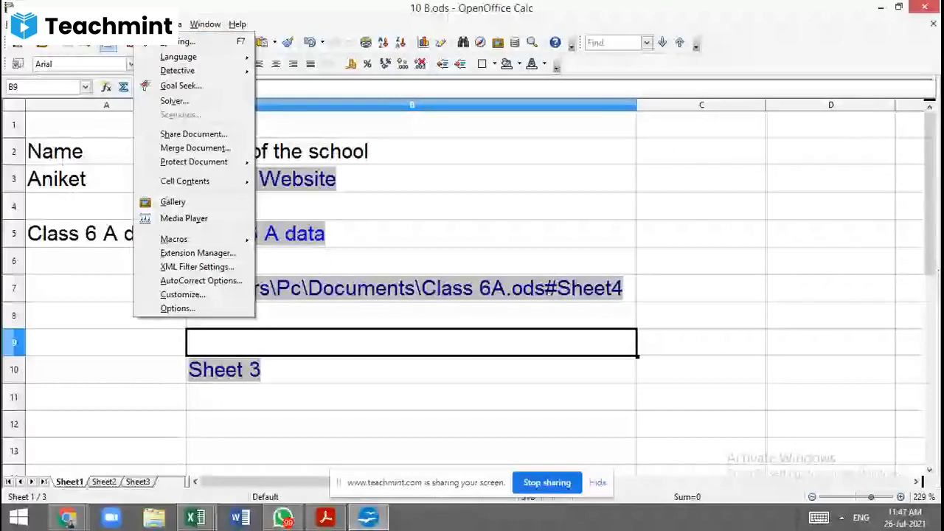
left_click(178, 308)
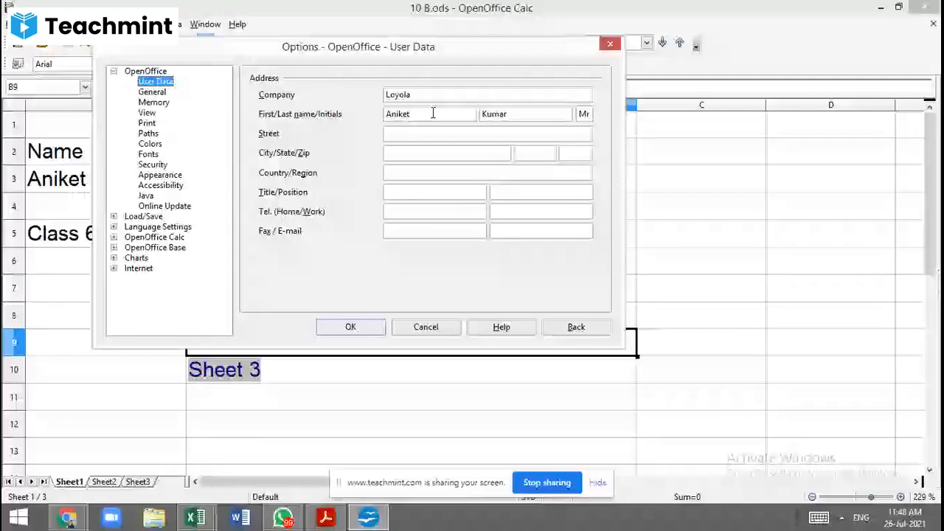
left_click(325, 517)
scroll(296, 363, "down", 3)
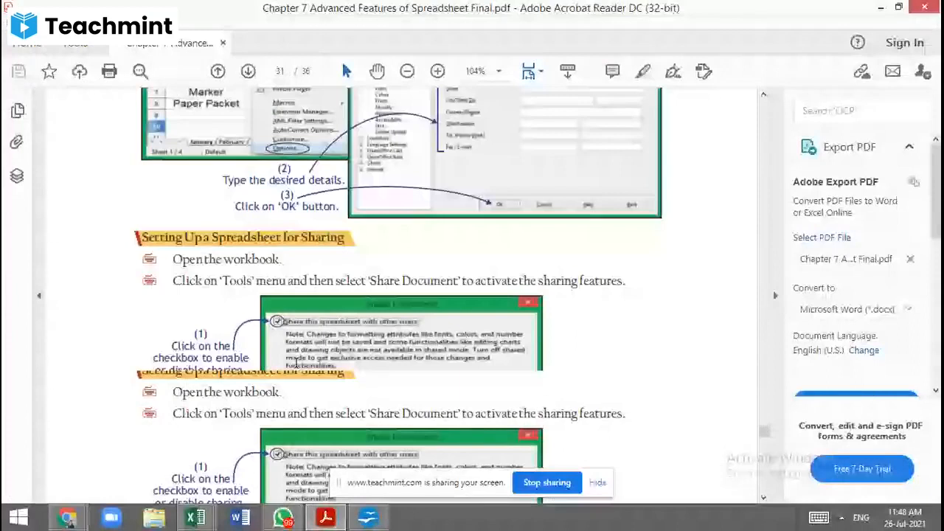
- Return to Calc, enable sharing of the 10 B spreadsheet with other users, and agree to save it in sharing mode
left_click(368, 517)
left_click(146, 25)
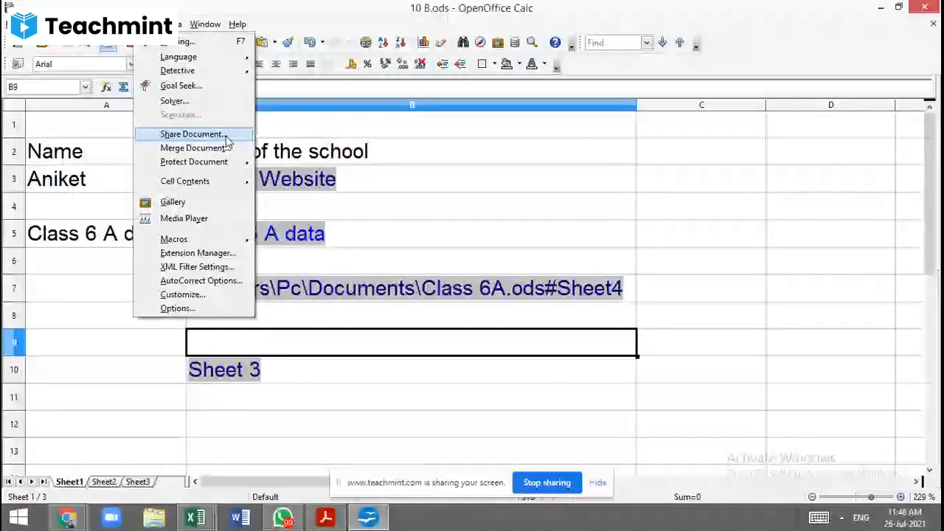
left_click(226, 136)
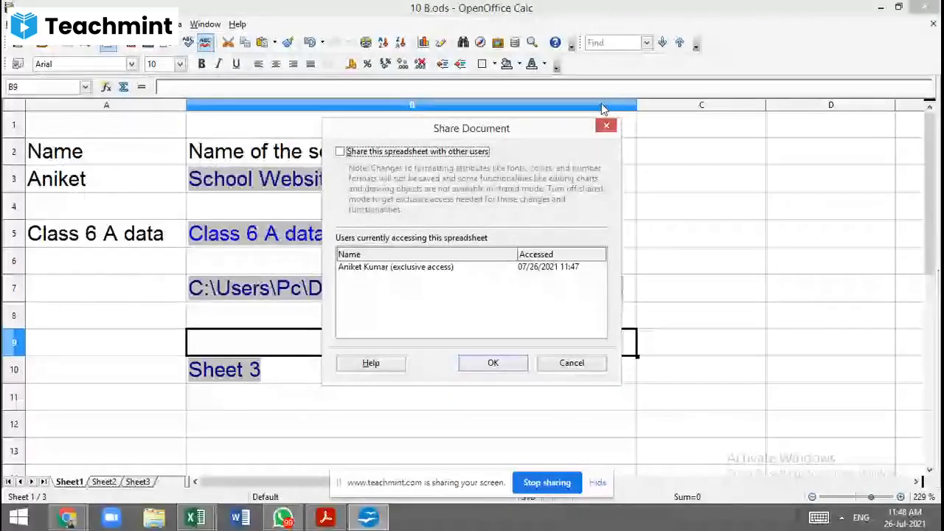
left_click(344, 152)
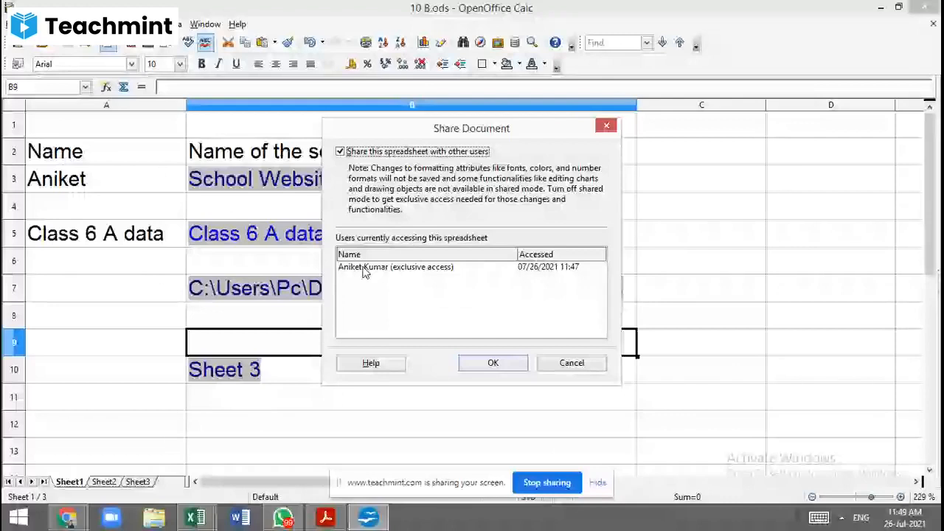
left_click(488, 352)
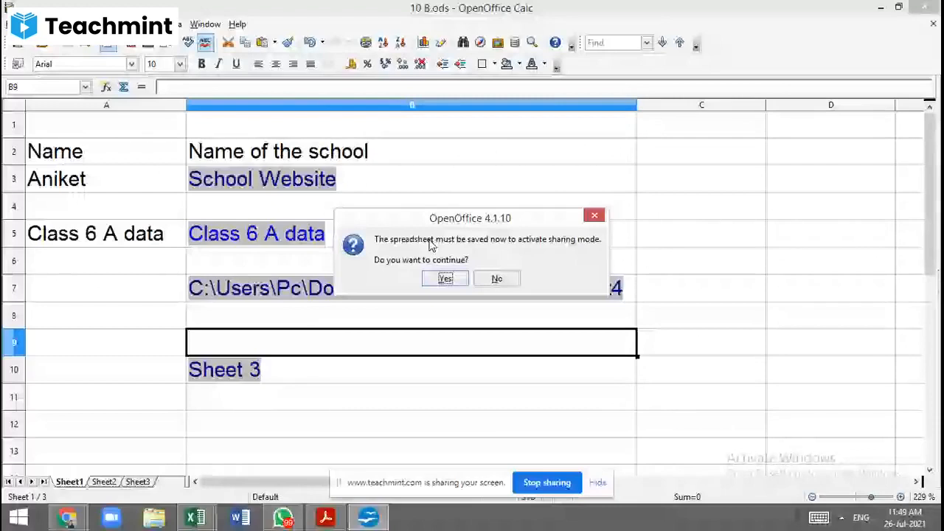
left_click(443, 278)
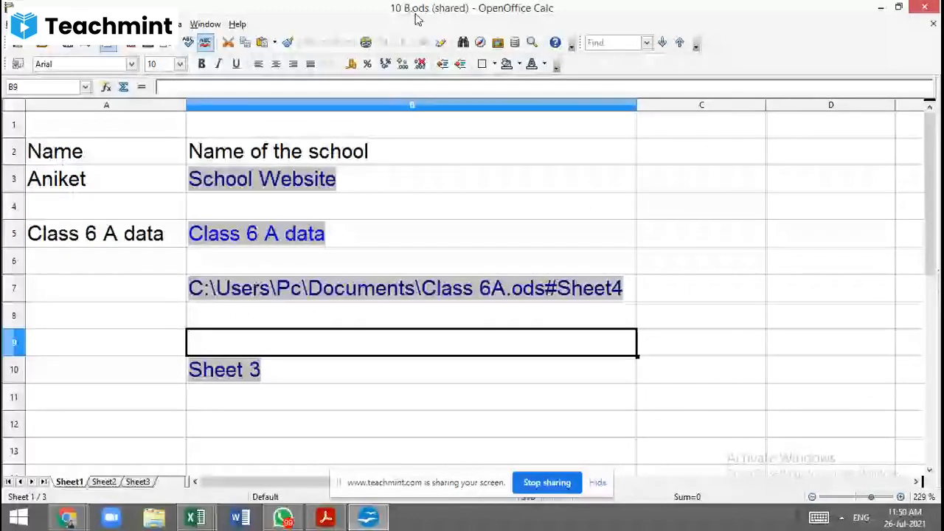
- Enter the person's first name in cell B12 of the shared spreadsheet
key("Down")
key("Down")
key("Down")
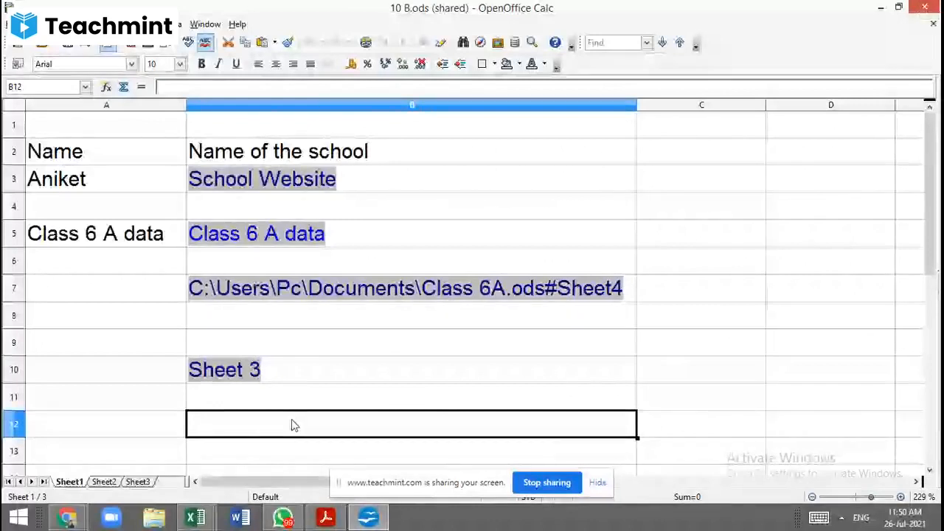
type("aniket")
key("Return")
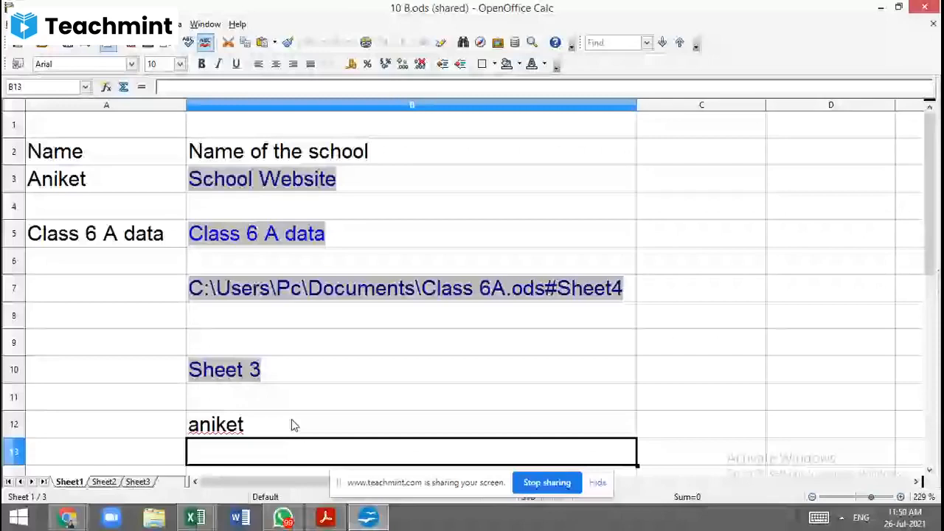
- Close the shared 10 B spreadsheet, reopen it, and acknowledge the shared mode notice
left_click(934, 25)
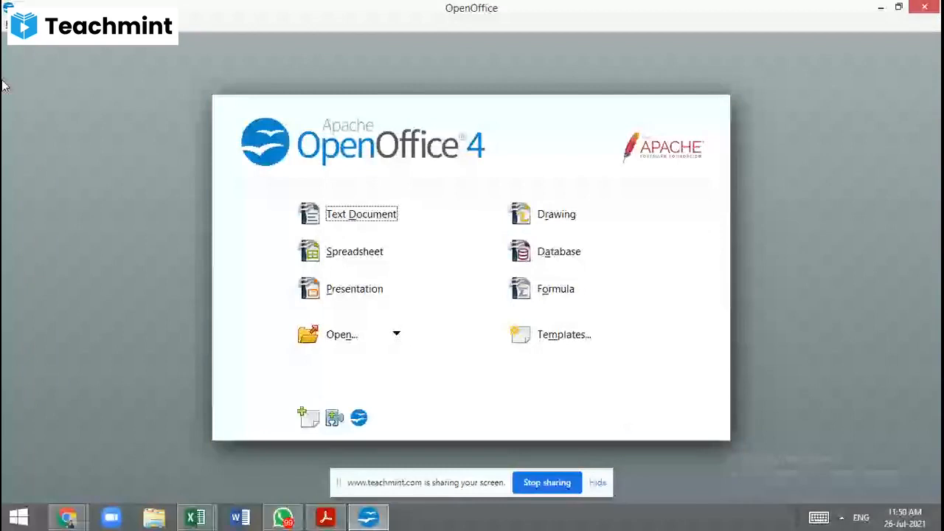
left_click(14, 24)
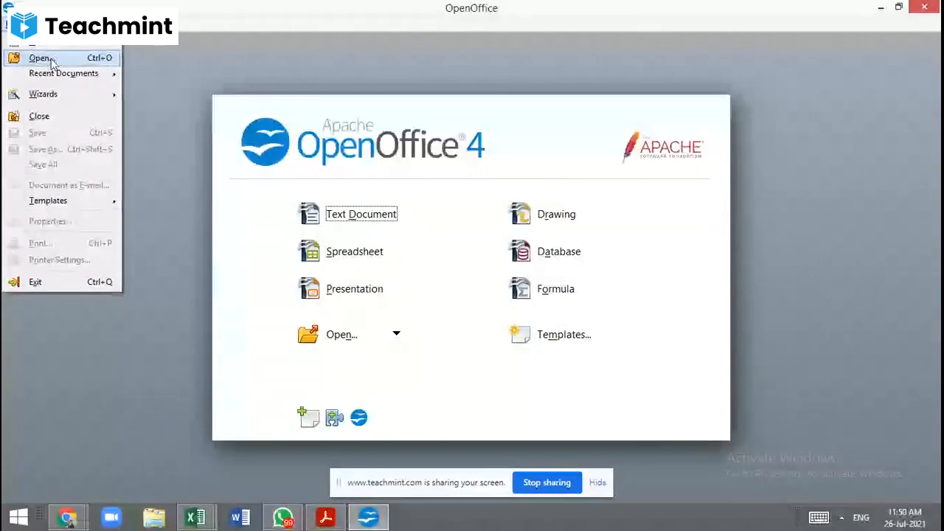
left_click(41, 58)
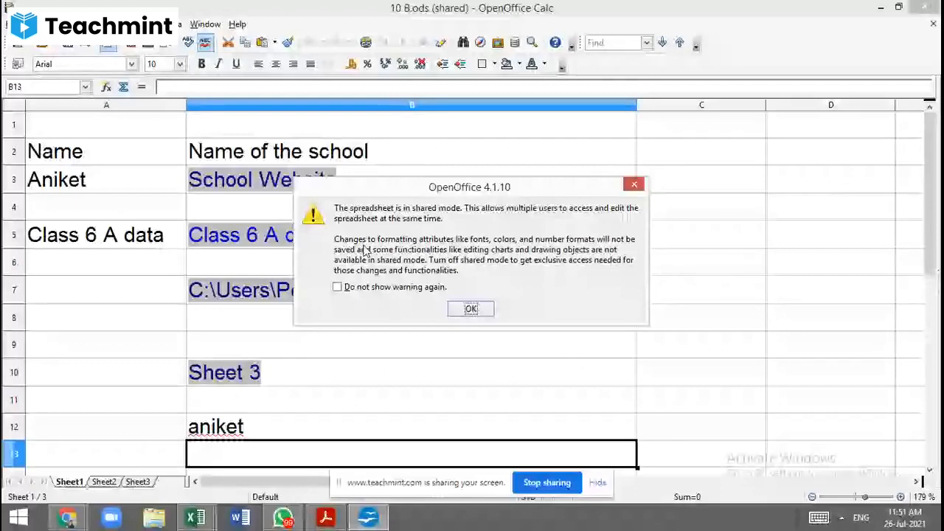
left_click(471, 309)
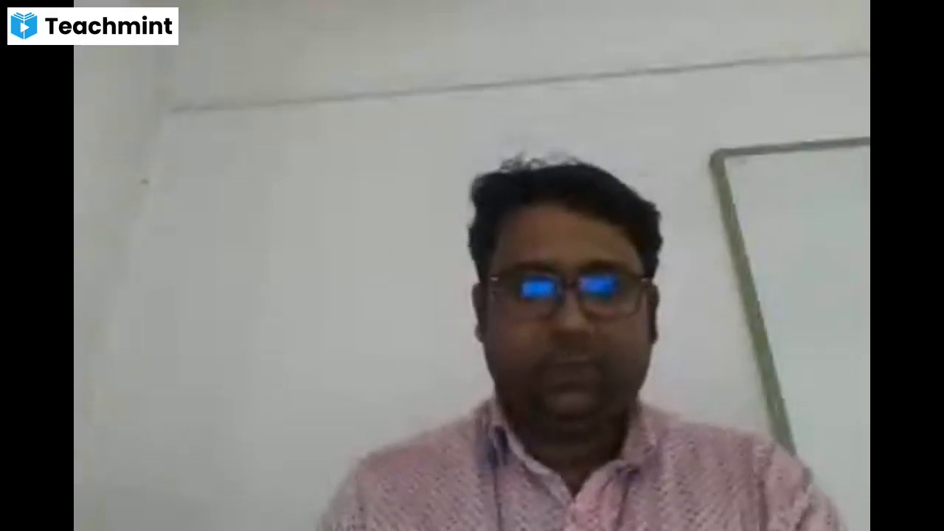